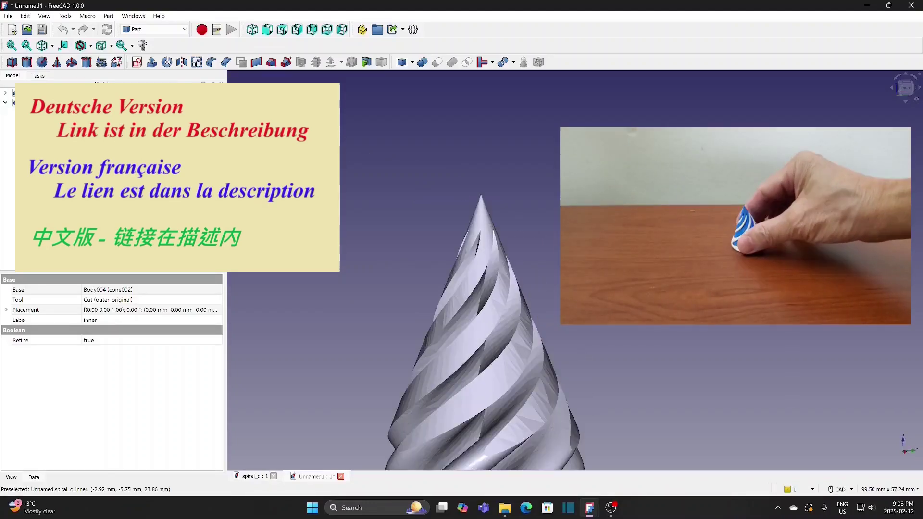
- Orbit and zoom around the twisted inner cone and lattice outer shell, including the shell's hollow base
right_click(608, 217)
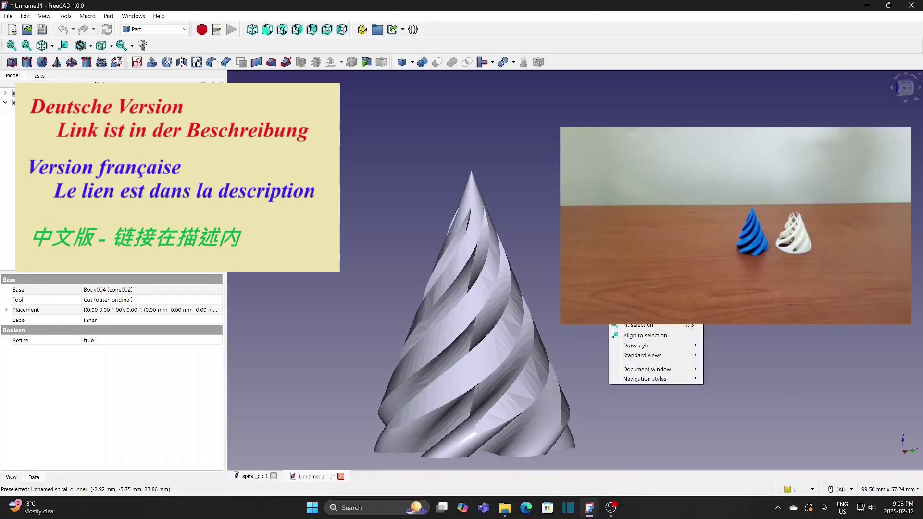
key("Escape")
middle_click_drag(609, 217, 587, 250)
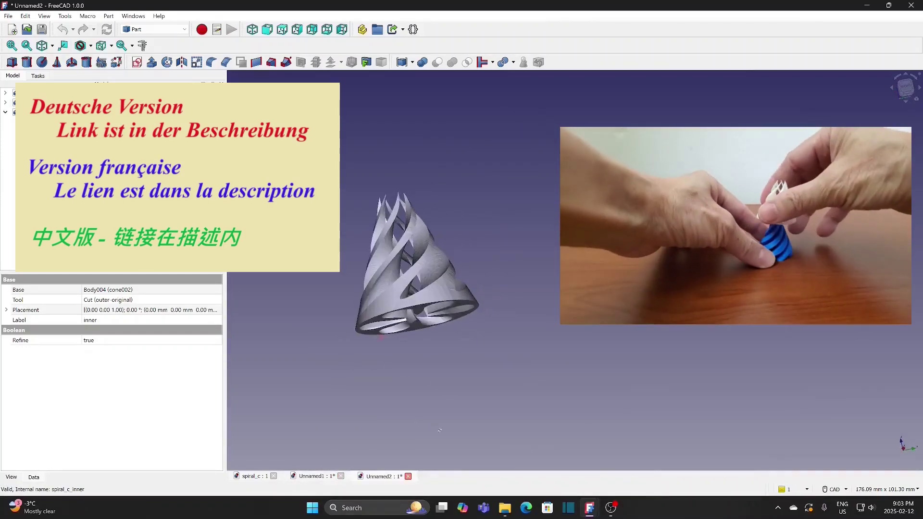
middle_click_drag(439, 430, 523, 197)
scroll(402, 337, "up", 3)
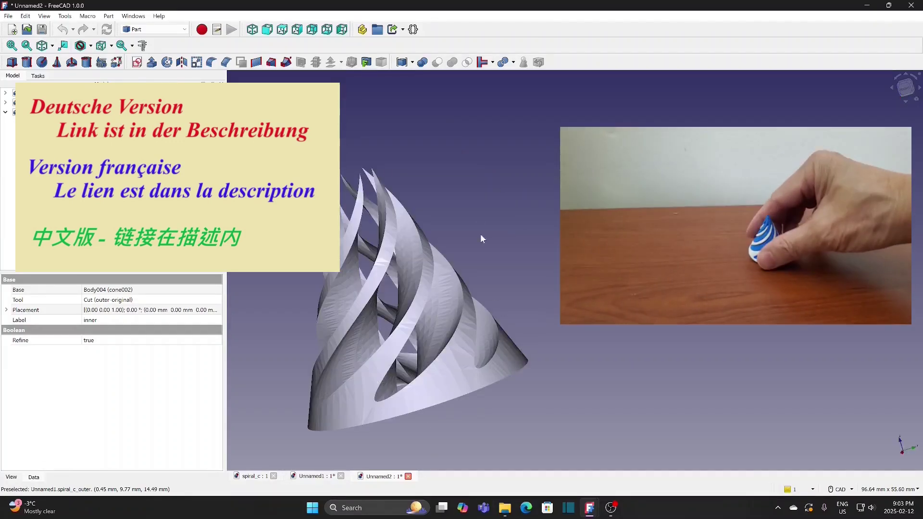
middle_click_drag(482, 239, 567, 235)
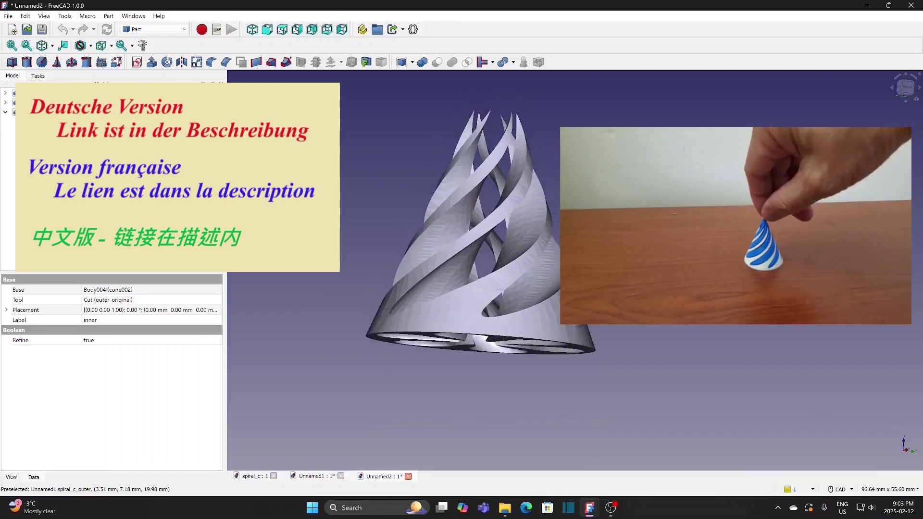
middle_click_drag(399, 226, 385, 222)
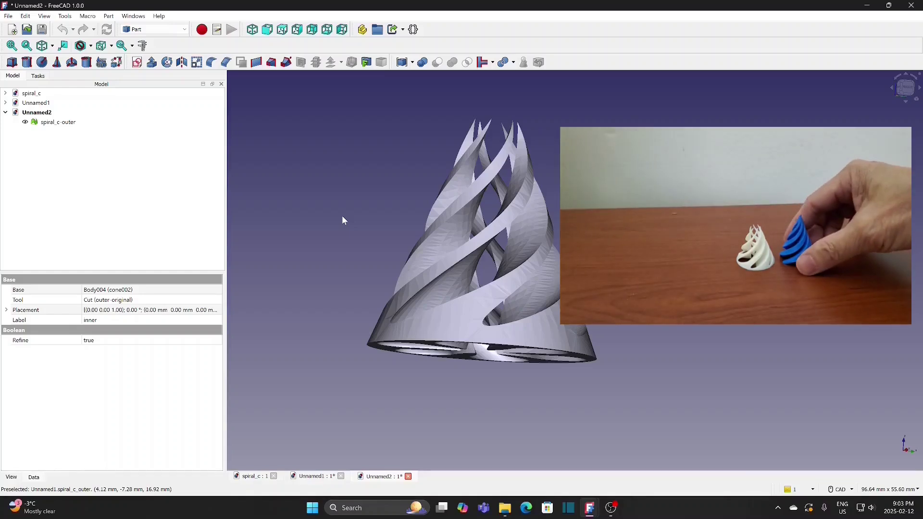
scroll(341, 221, "up", 2)
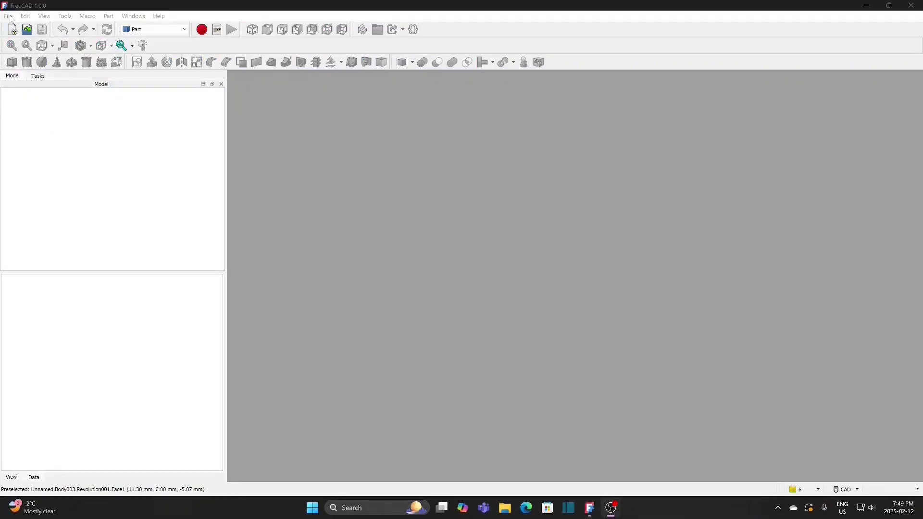
- Create a new document and save it as spiral_c
left_click(9, 16)
left_click(13, 24)
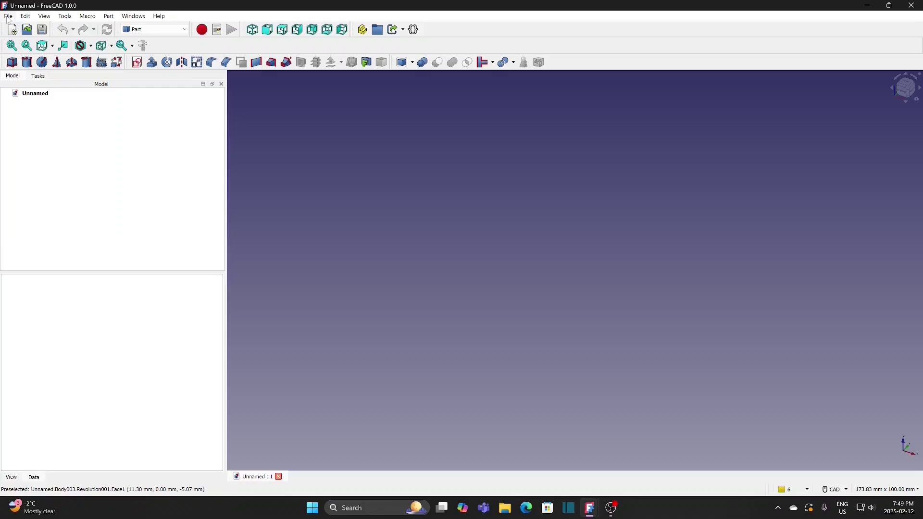
left_click(8, 18)
left_click(31, 99)
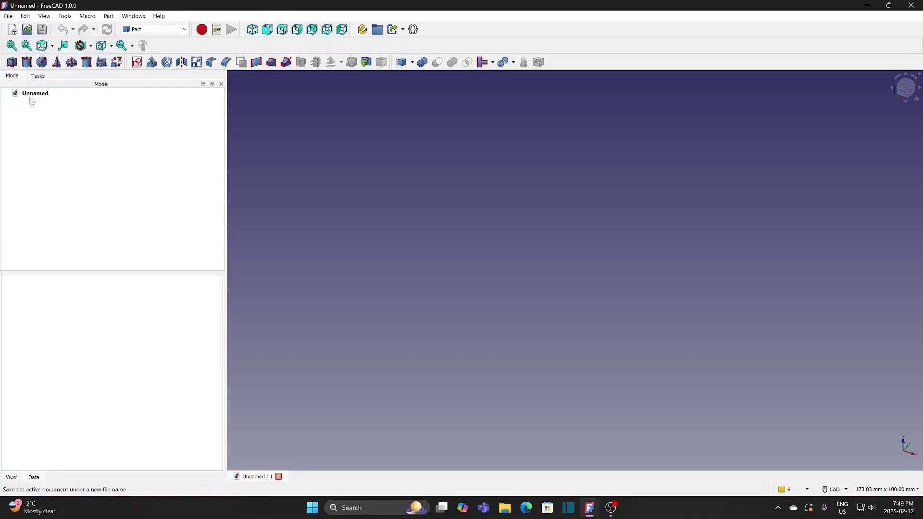
type("spiral_c")
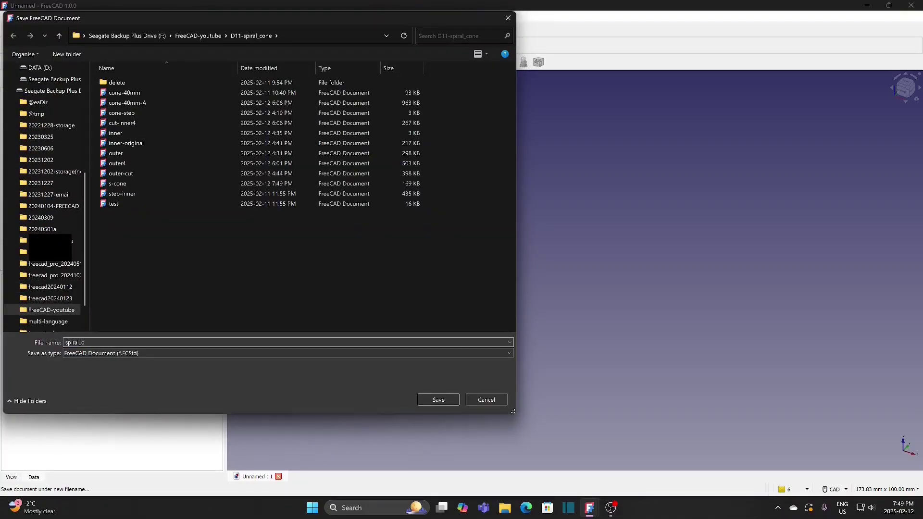
key("Return")
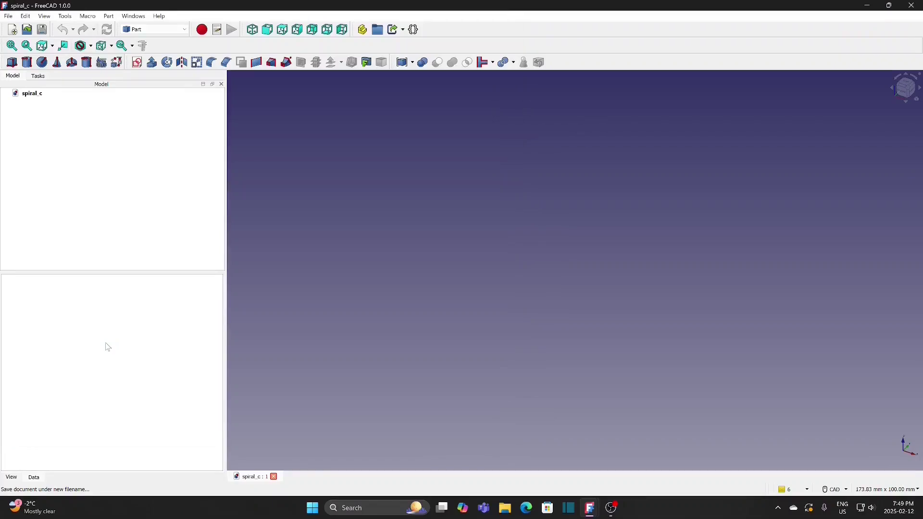
- Switch to the Part Design workbench and add an empty Body to spiral_c
left_click(148, 30)
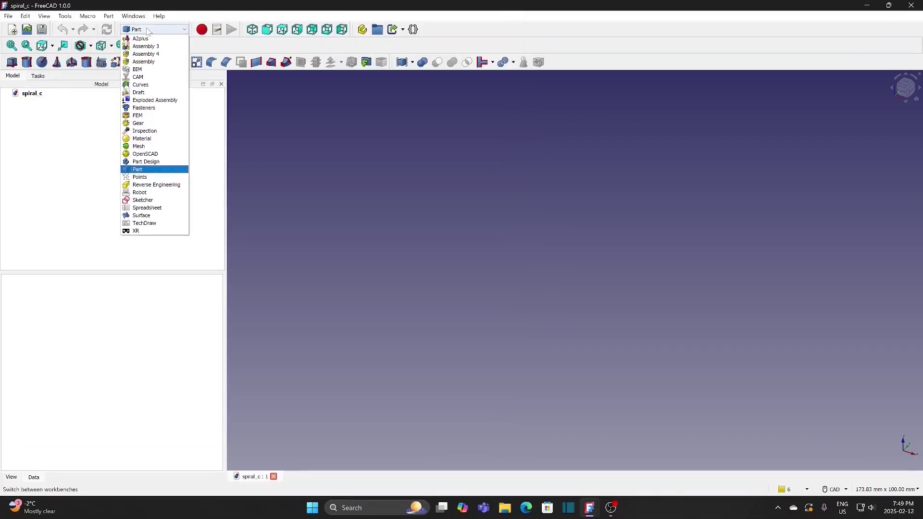
left_click(159, 162)
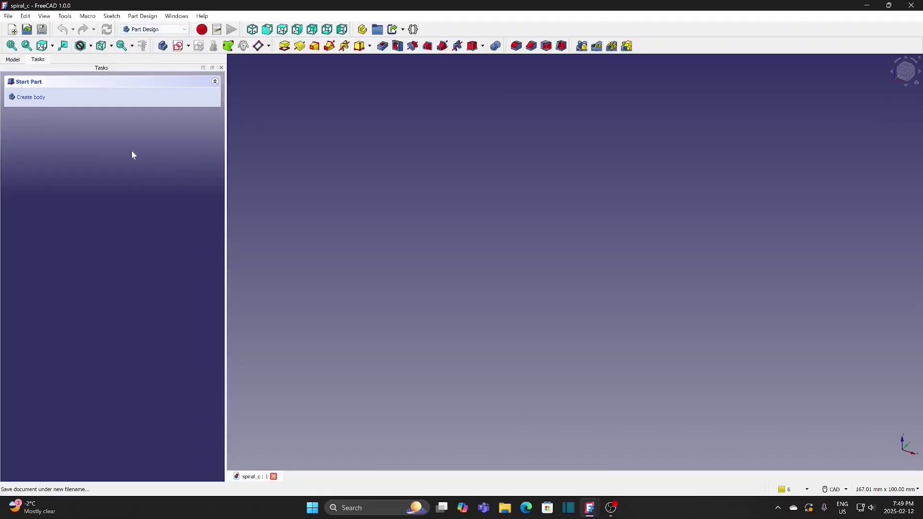
left_click(14, 59)
left_click(31, 77)
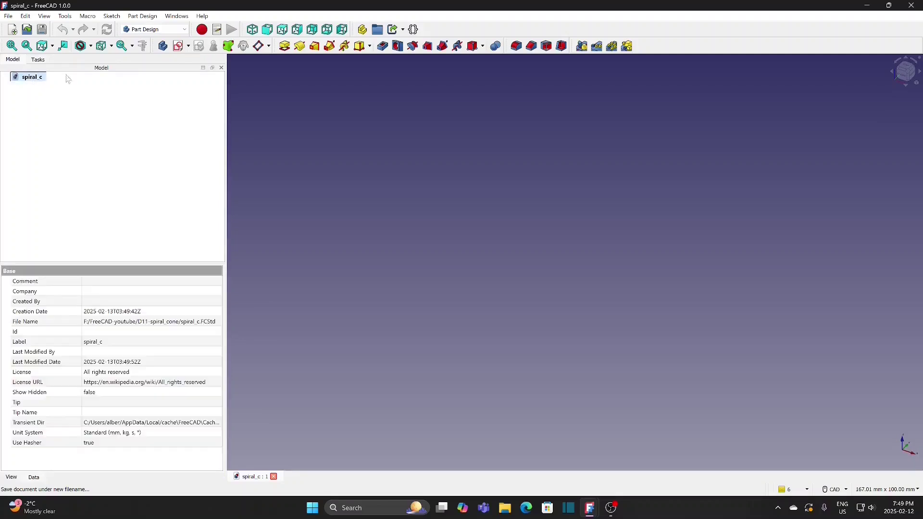
left_click(164, 48)
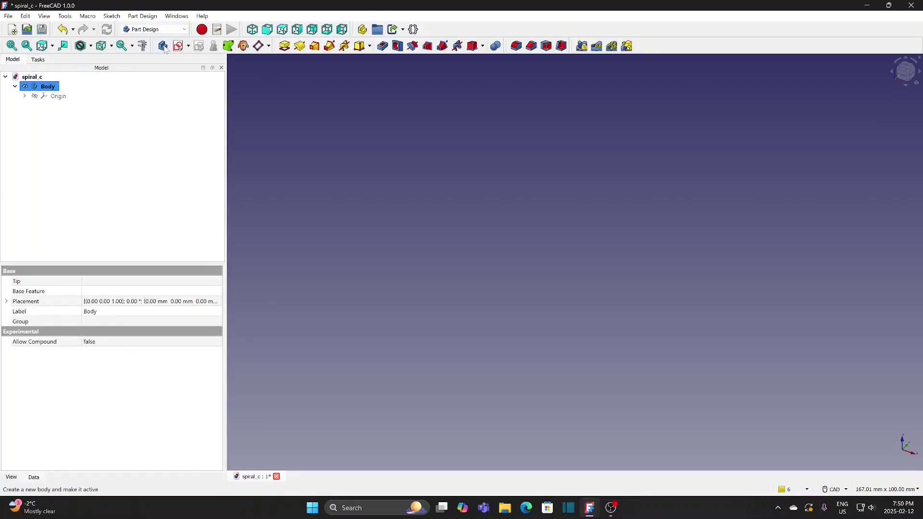
- Start a new sketch in the body attached to the XY plane
left_click(178, 46)
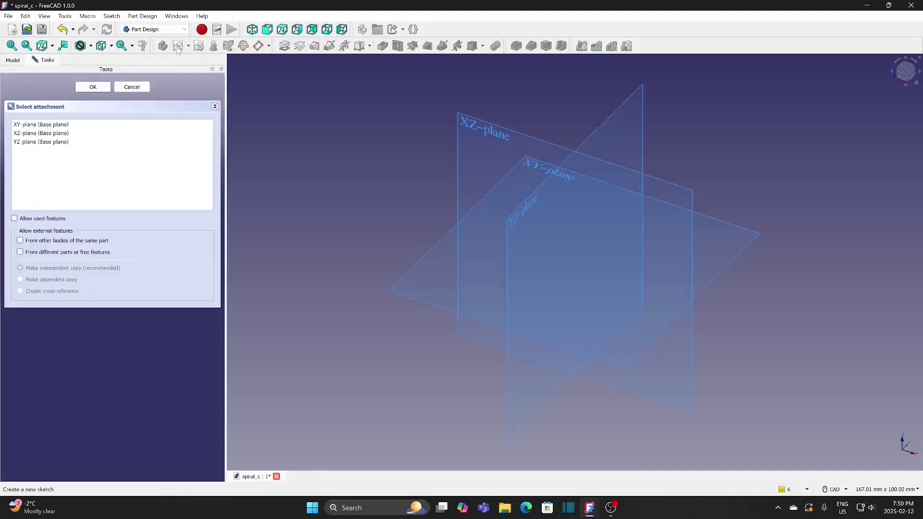
left_click(50, 127)
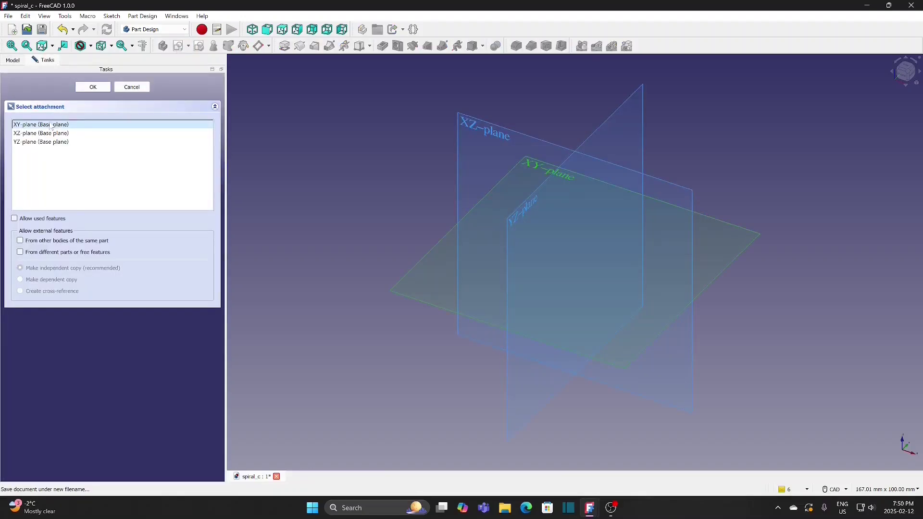
left_click(103, 87)
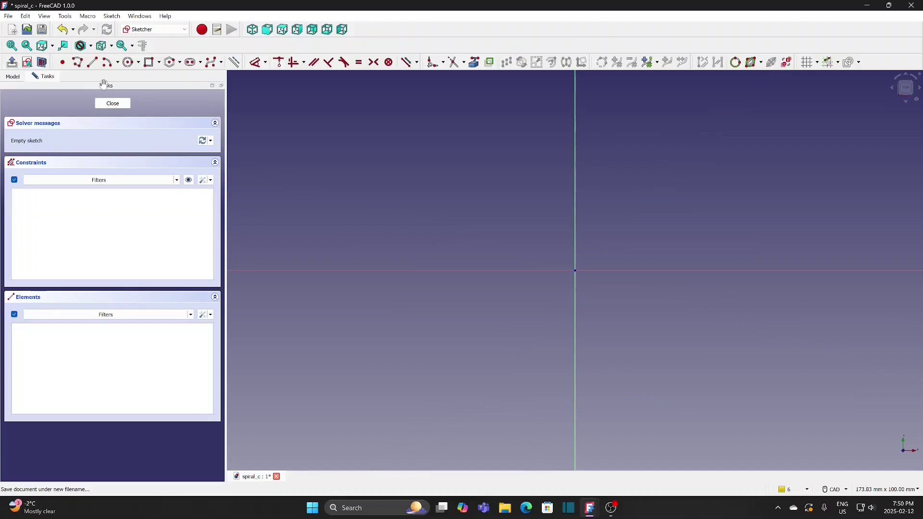
middle_click_drag(625, 204, 446, 257)
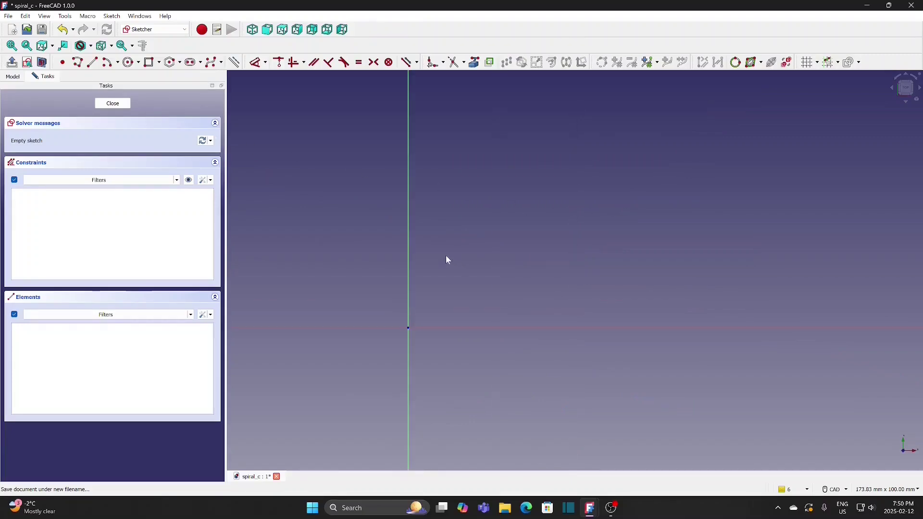
- Draw a 2 mm line from the origin angled up and to the right
left_click(93, 63)
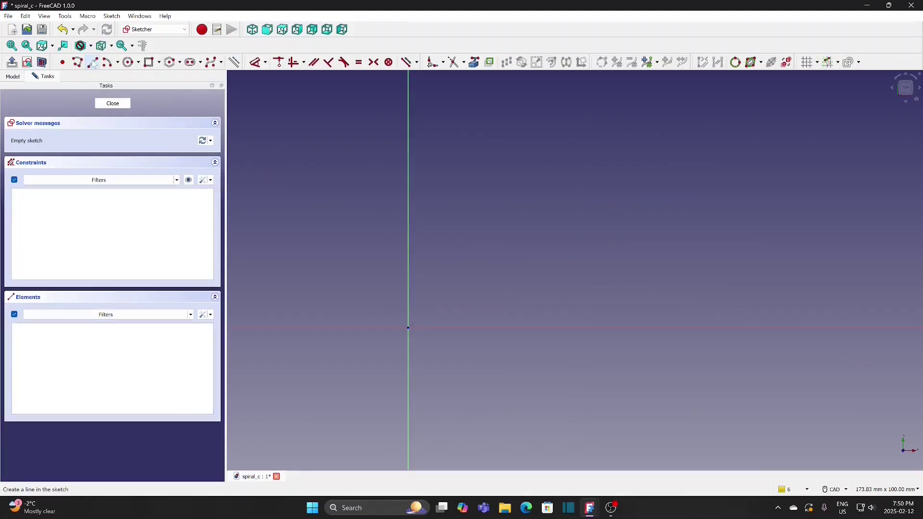
left_click(408, 328)
left_click(433, 304)
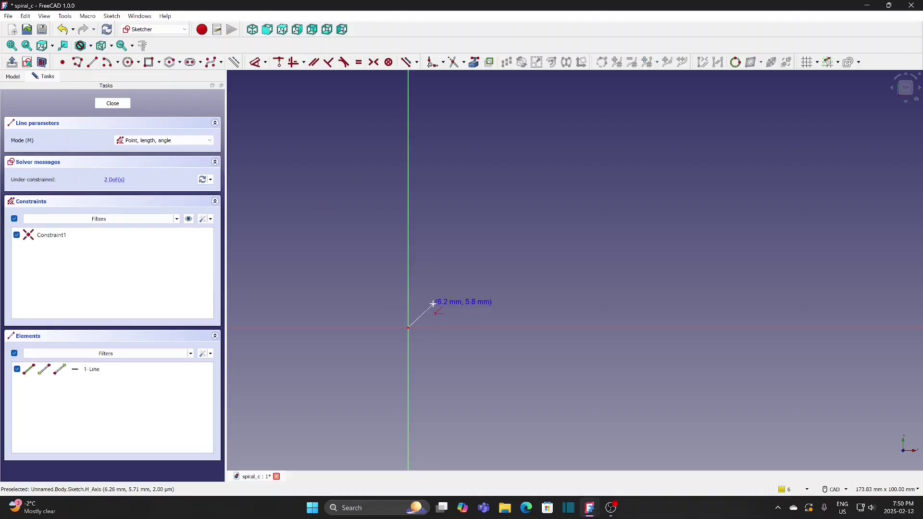
left_click(265, 63)
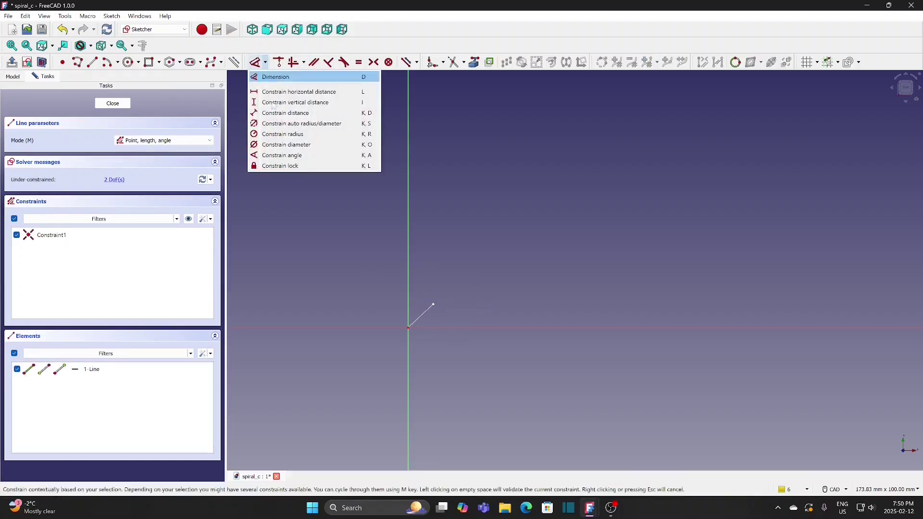
left_click(289, 124)
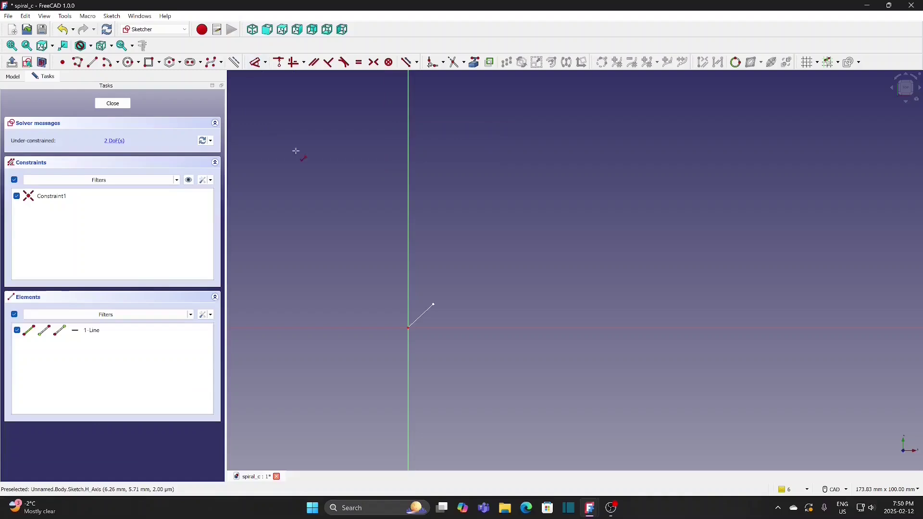
left_click(422, 315)
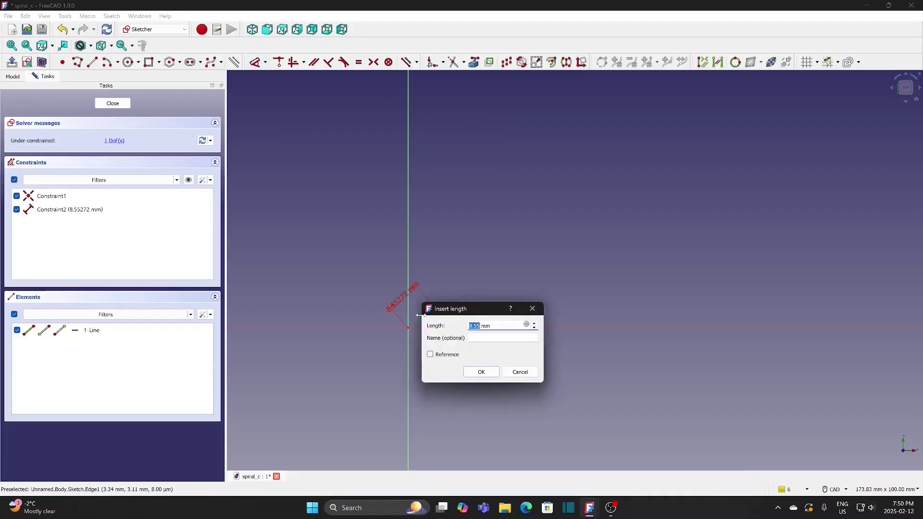
type("2")
key("Return")
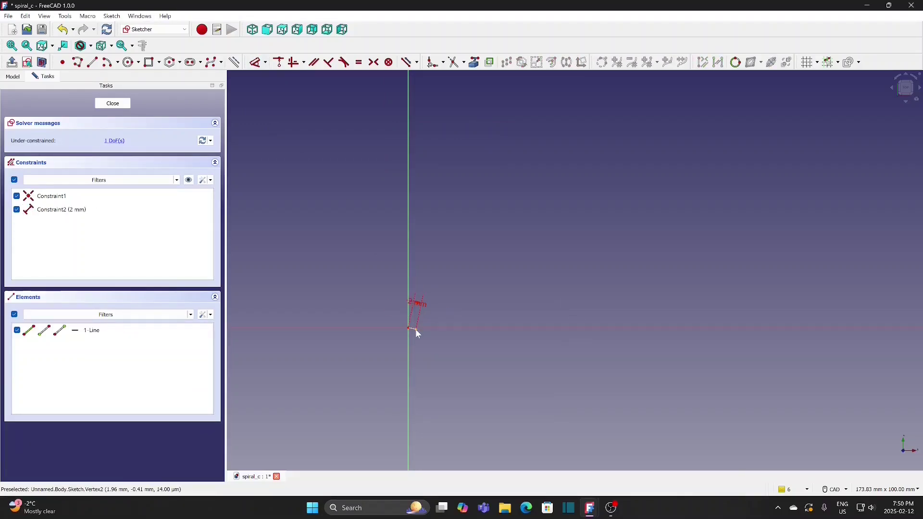
mouse_move(415, 329)
left_mouse_down()
mouse_move(423, 315)
mouse_move(404, 313)
mouse_move(472, 370)
left_mouse_up()
scroll(431, 323, "up", 3)
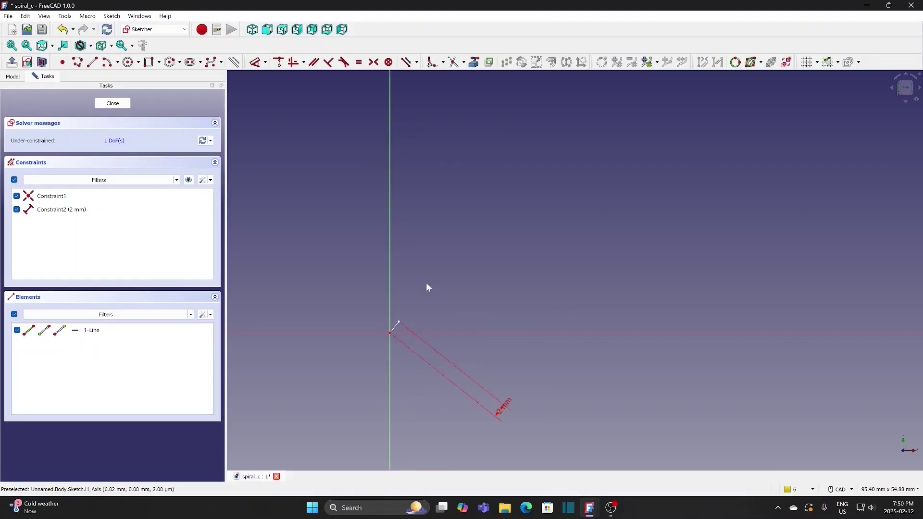
- Draw a three-point arc starting at the line's outer end
scroll(428, 285, "up", 2)
mouse_move(427, 285)
middle_mouse_down()
mouse_move(512, 290)
mouse_move(501, 295)
middle_mouse_up()
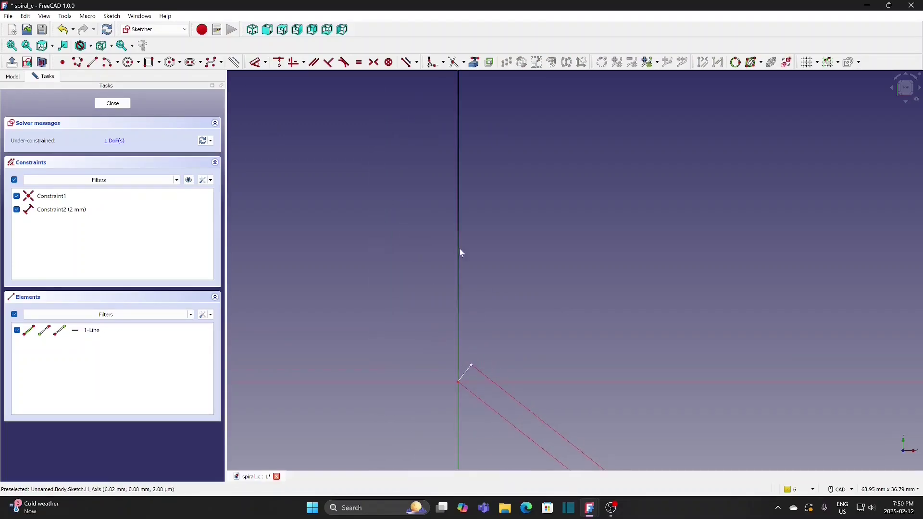
left_click(117, 63)
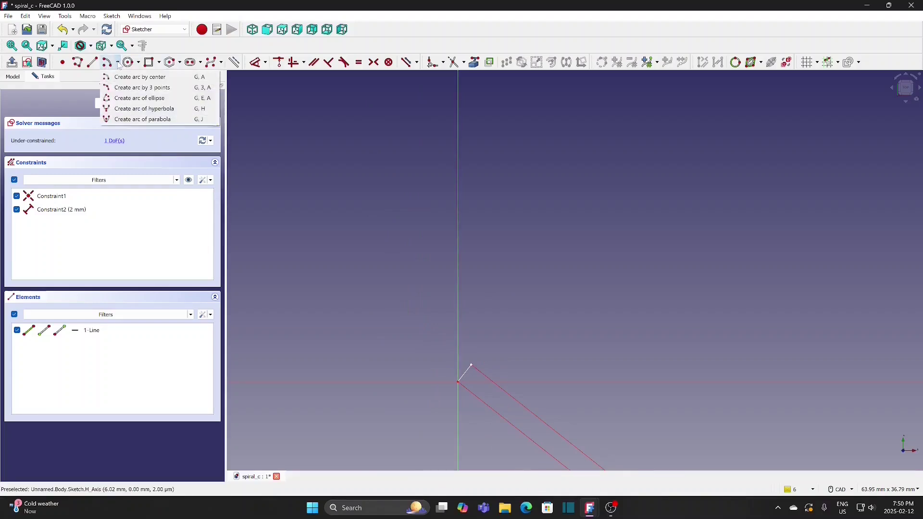
left_click(127, 86)
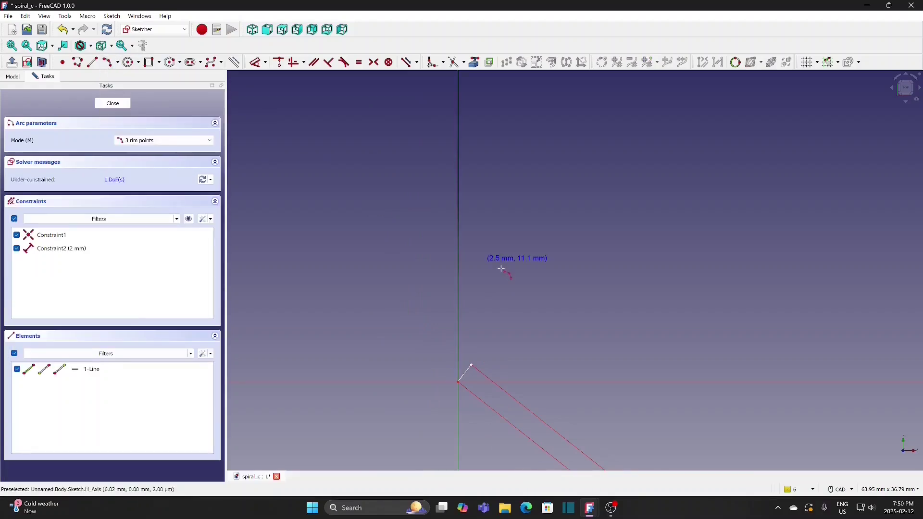
left_click(471, 365)
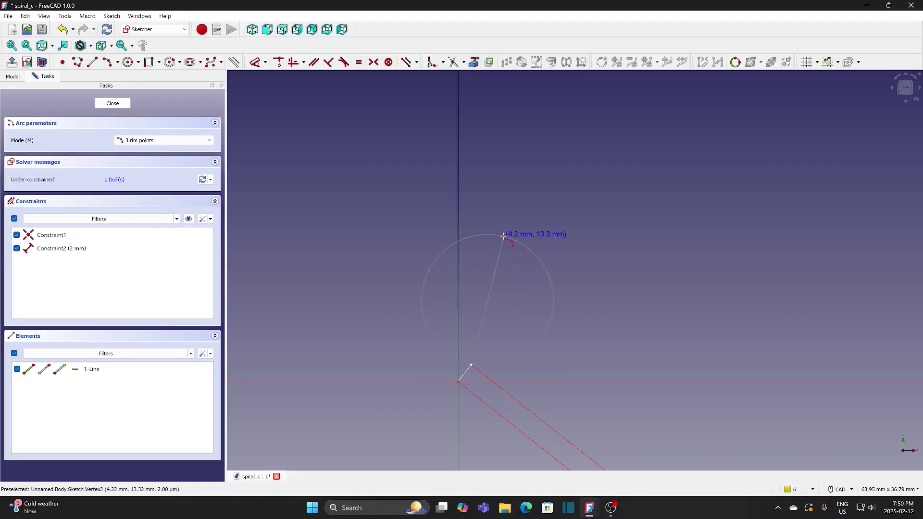
left_click(504, 237)
left_click(475, 284)
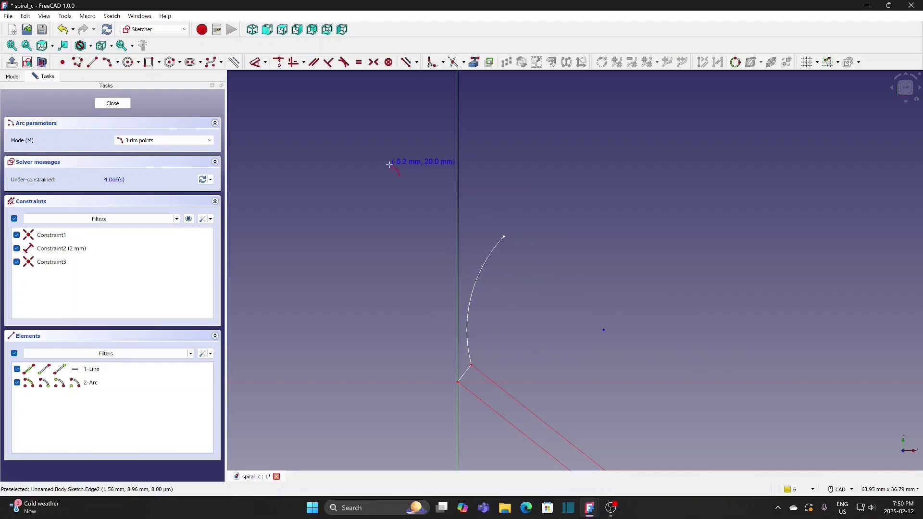
- Add a centre-and-endpoints arc centred on the vertical axis above the first arc
left_click(119, 66)
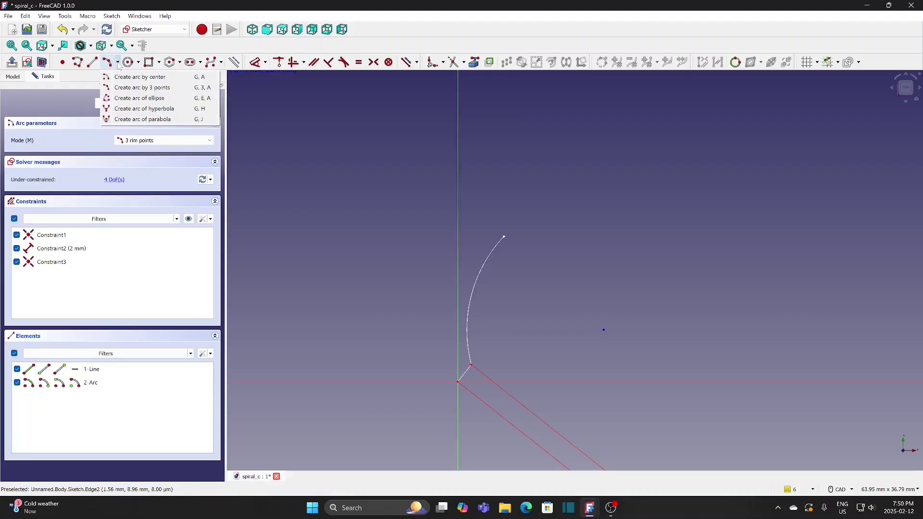
left_click(139, 77)
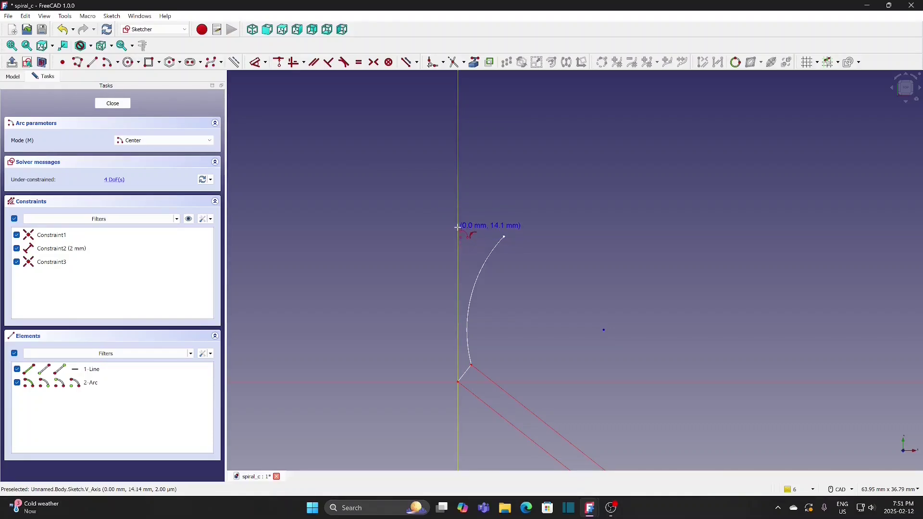
left_click(457, 227)
left_click(417, 230)
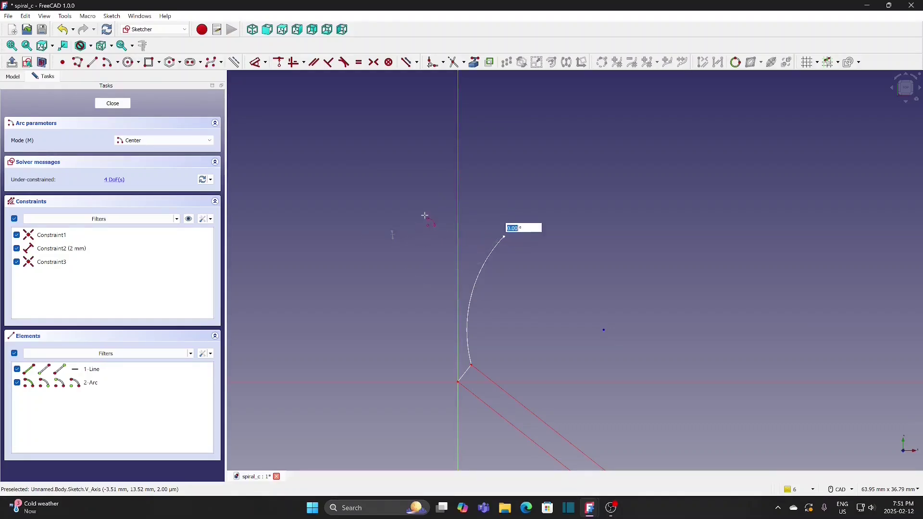
left_click(500, 230)
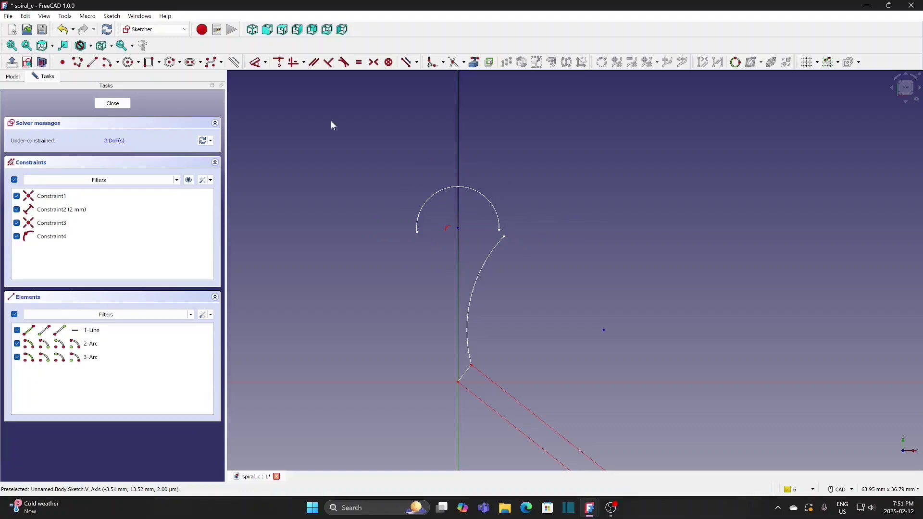
- Constrain the small top arc to 7 mm diameter and the long arc to 28 mm
left_click(264, 63)
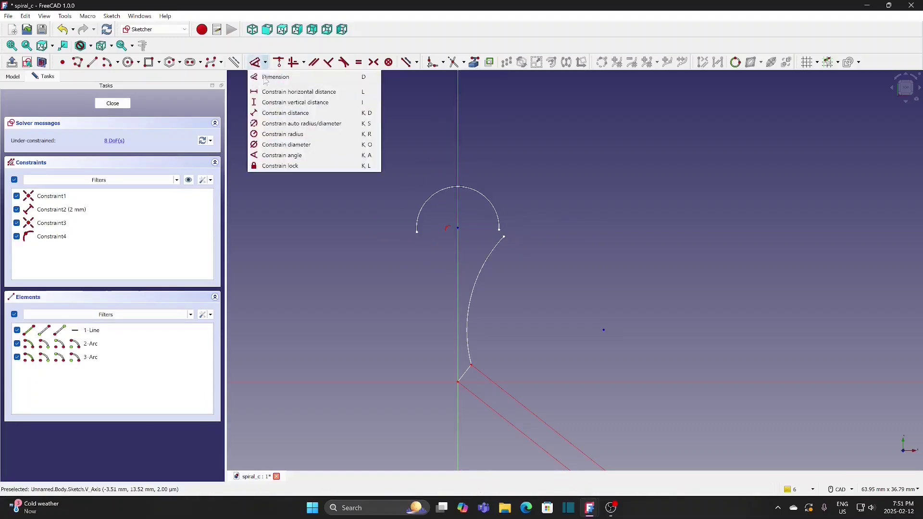
left_click(305, 143)
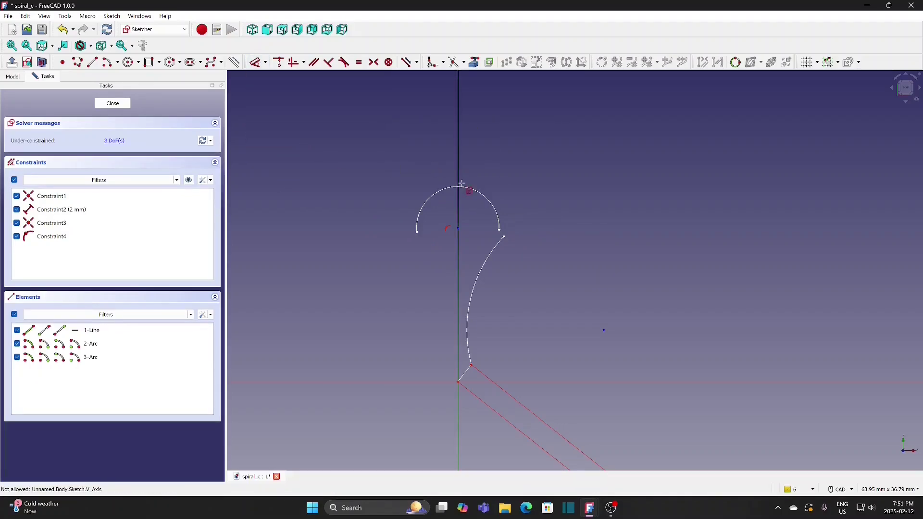
left_click(475, 190)
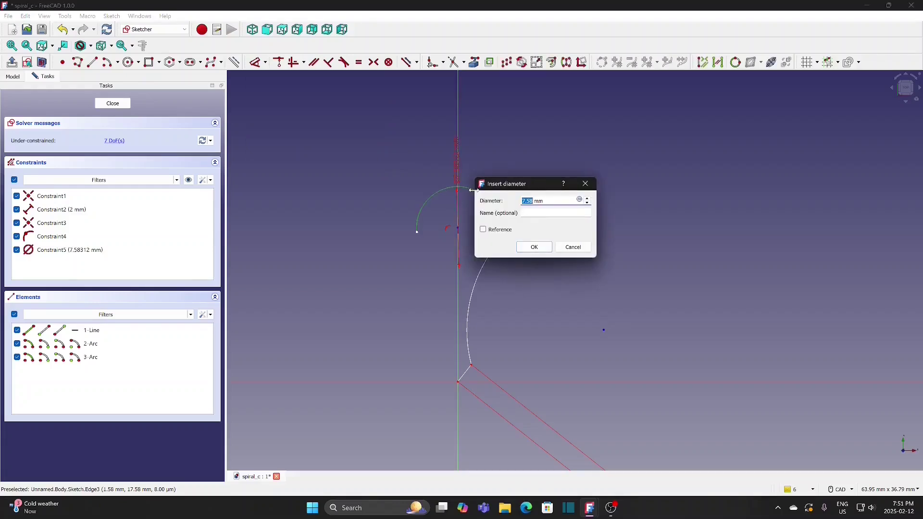
key("Return")
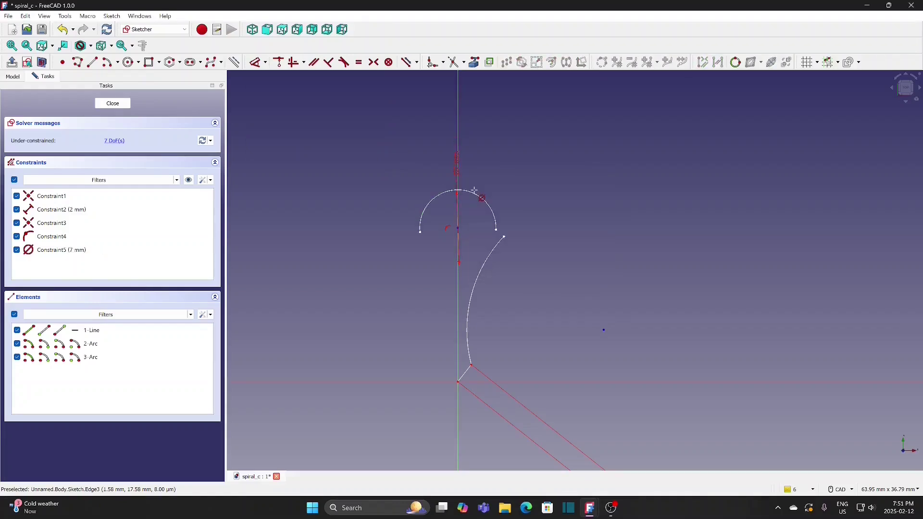
left_click(484, 263)
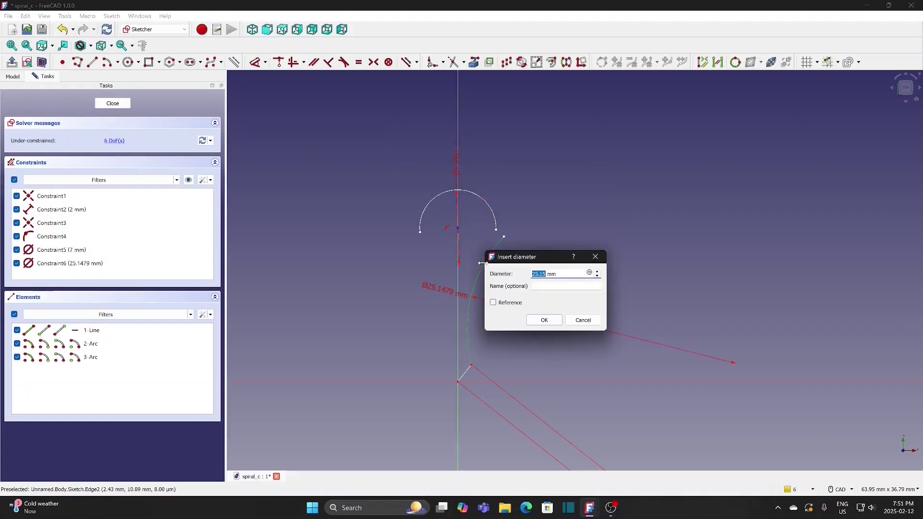
key("Return")
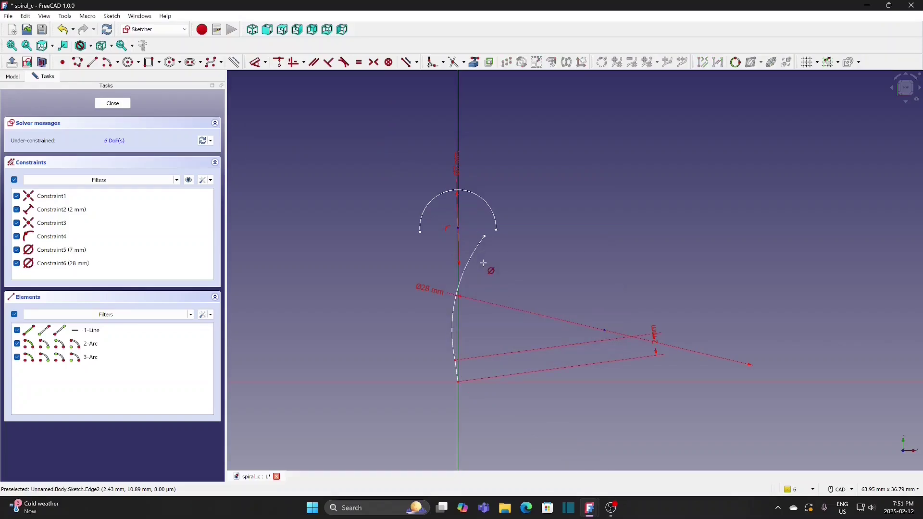
left_click_drag(454, 364, 470, 365)
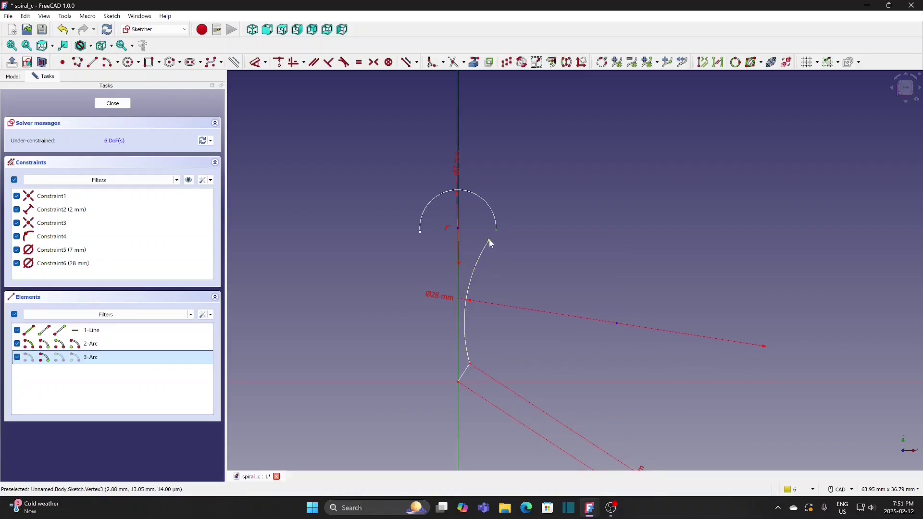
- Make the long arc's top endpoint coincident and tangent with the small arc
left_click(491, 243)
left_click(278, 62)
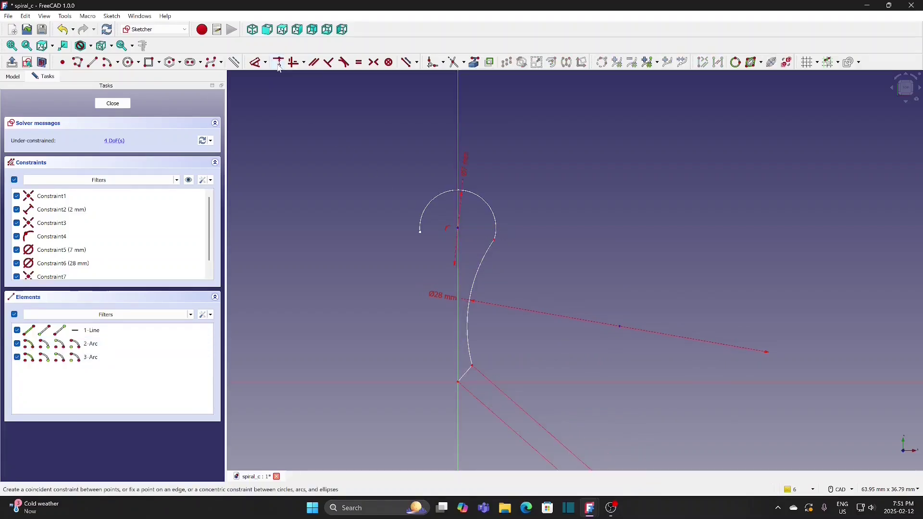
left_click(491, 208)
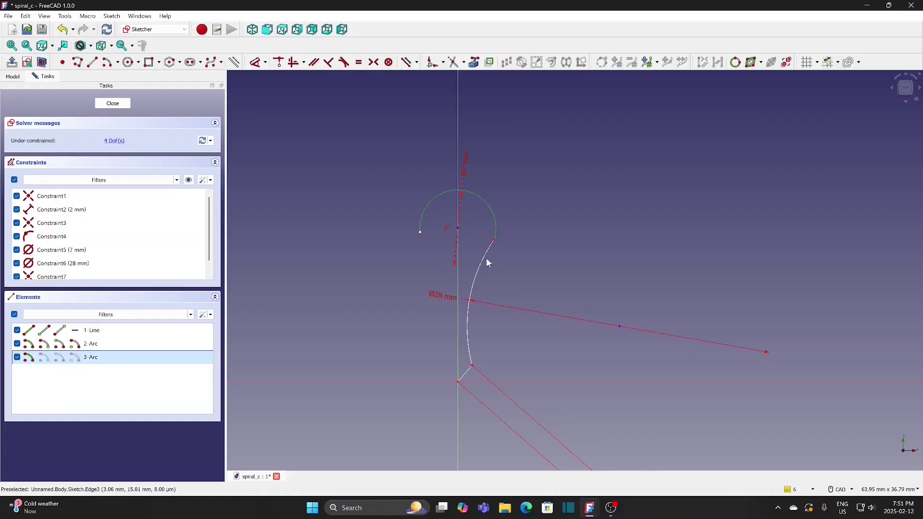
left_click(483, 270)
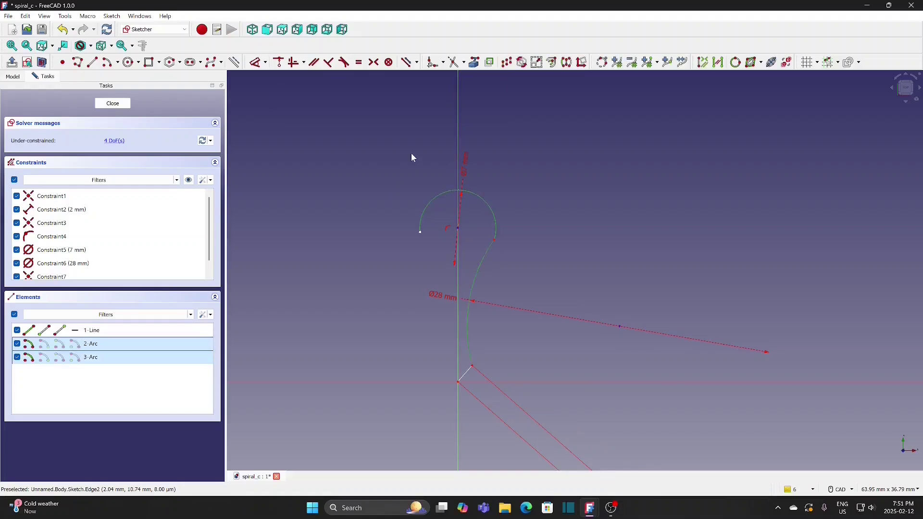
left_click(344, 62)
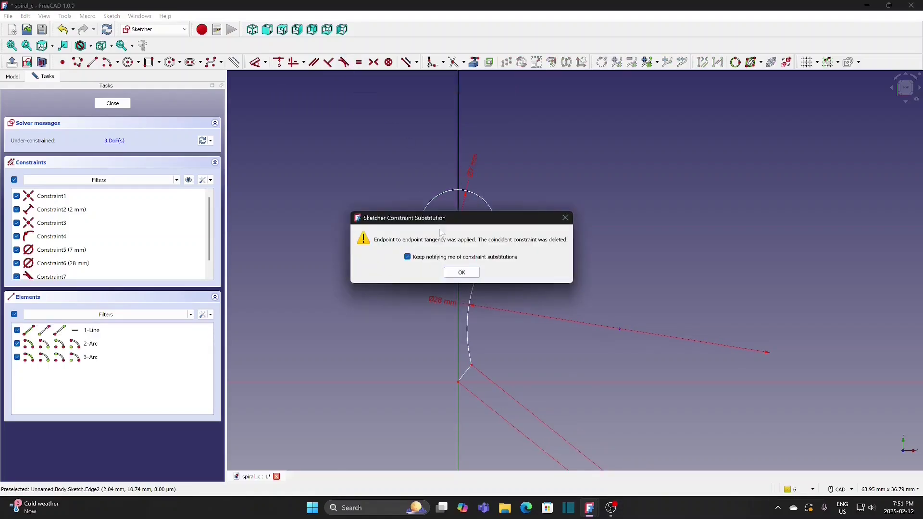
left_click(461, 273)
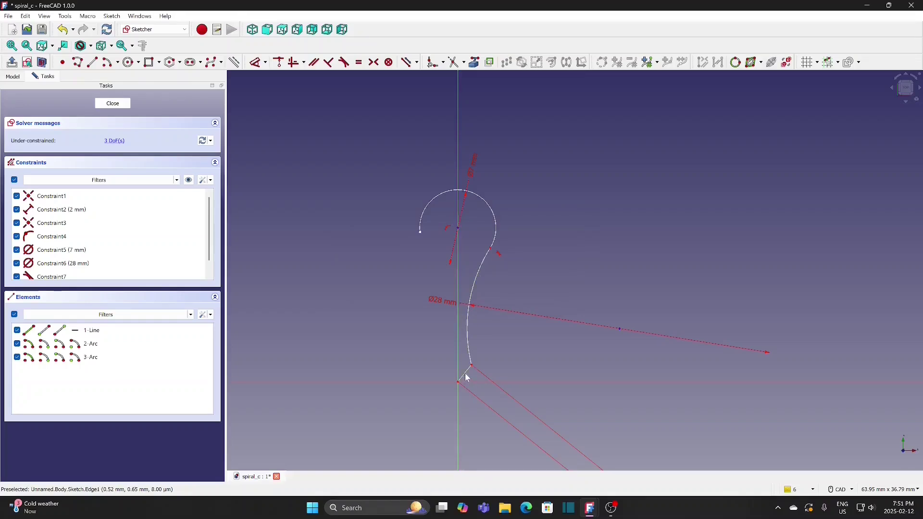
left_click(266, 63)
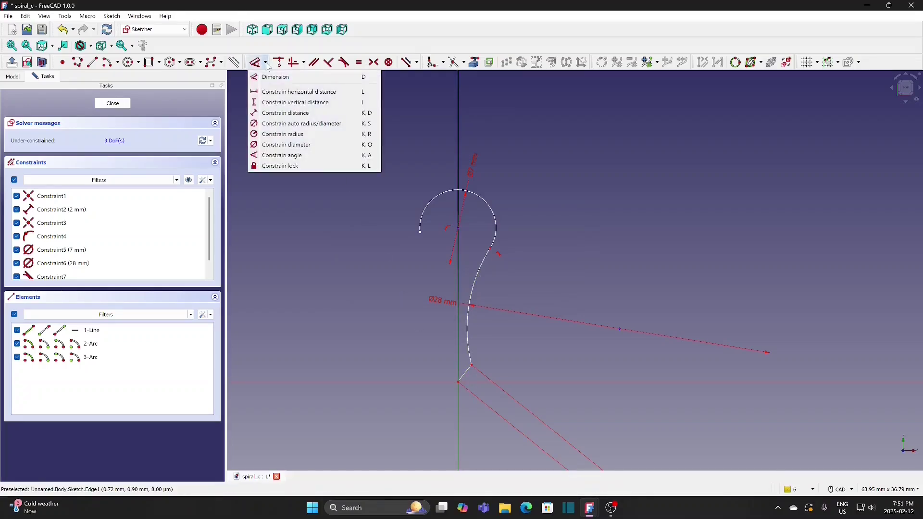
- Constrain the short line to 30° from the vertical axis
left_click(293, 155)
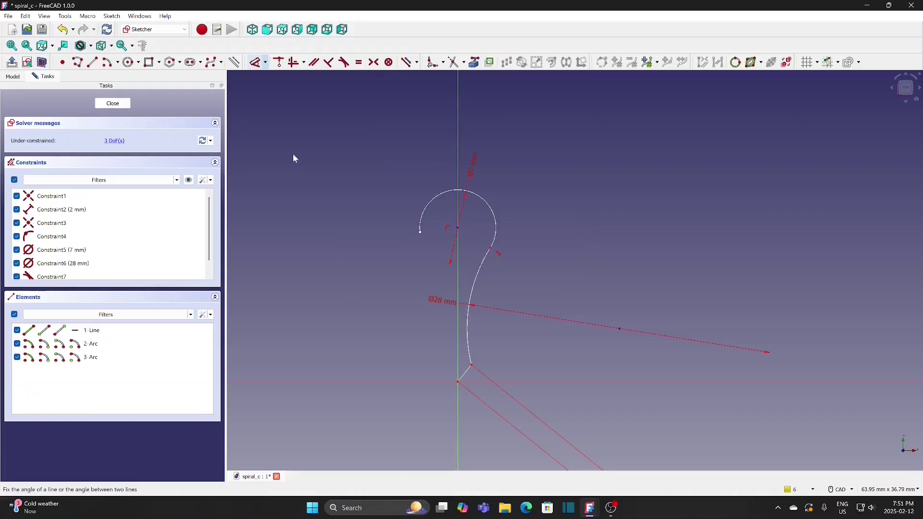
left_click(459, 363)
left_click(464, 373)
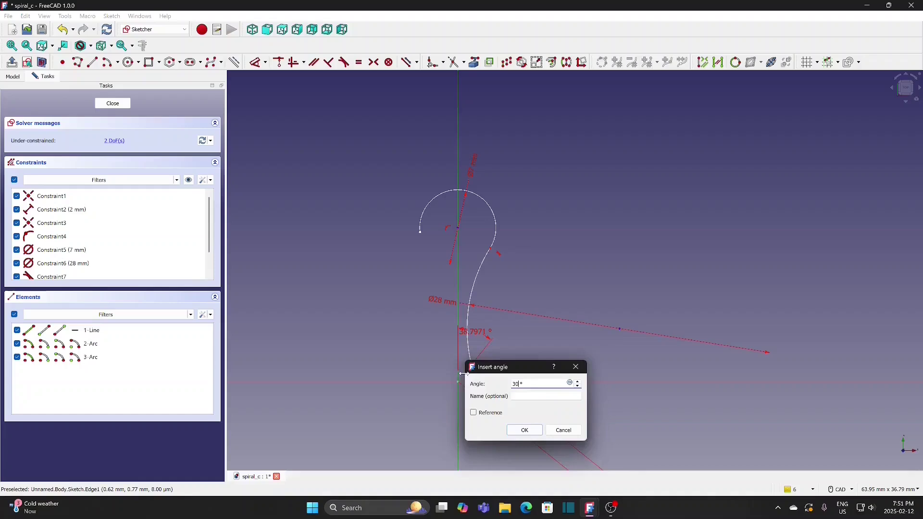
type("30")
key("Return")
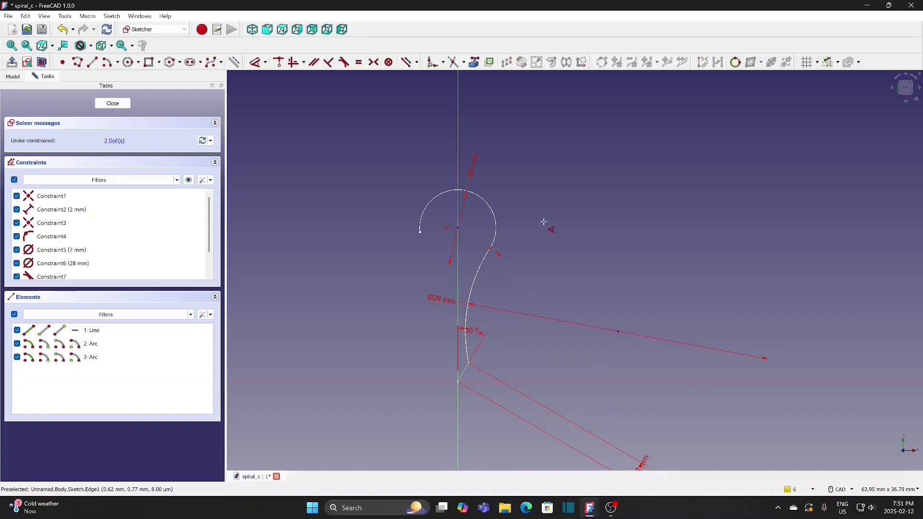
- Place the small arc's centre 11 mm above the origin and move the dimension labels aside
left_click(266, 62)
left_click(288, 100)
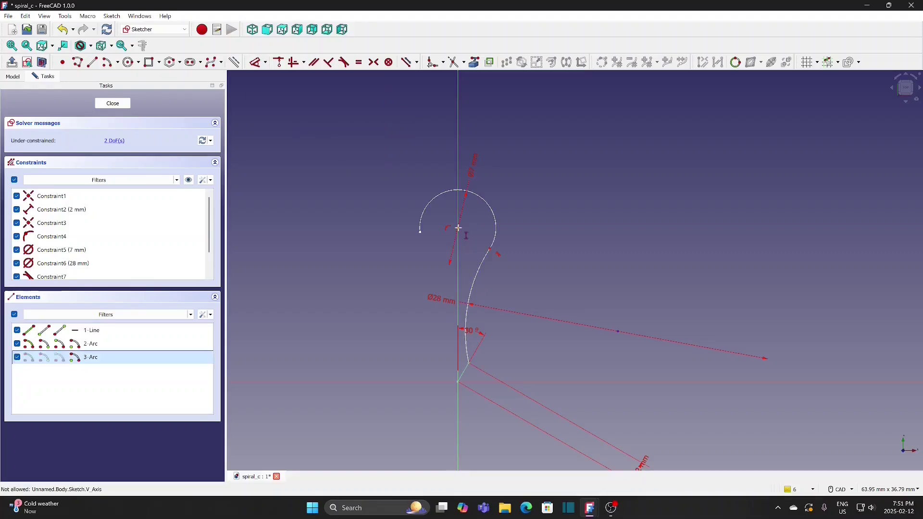
left_click(457, 380)
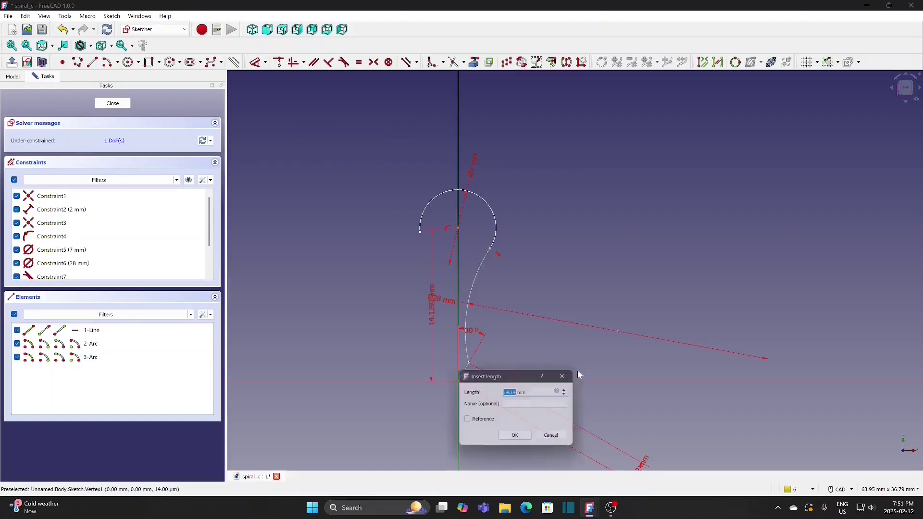
type("11")
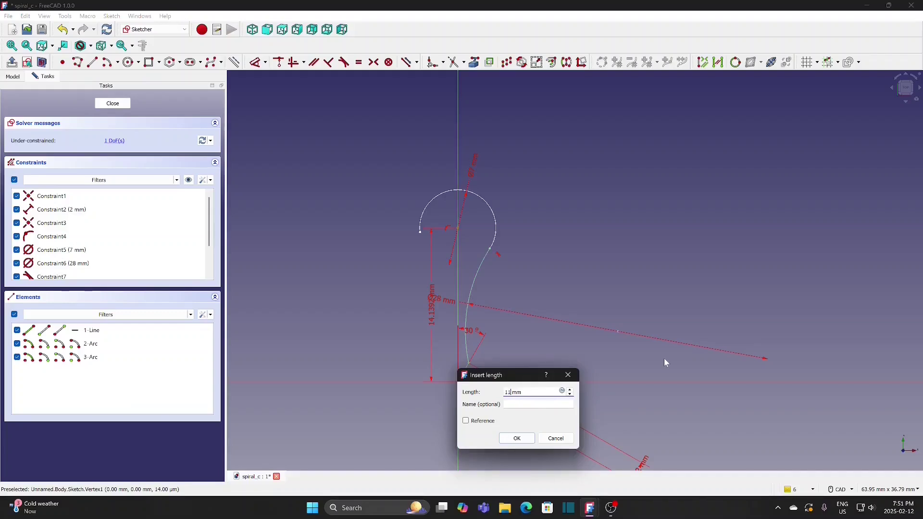
key("Return")
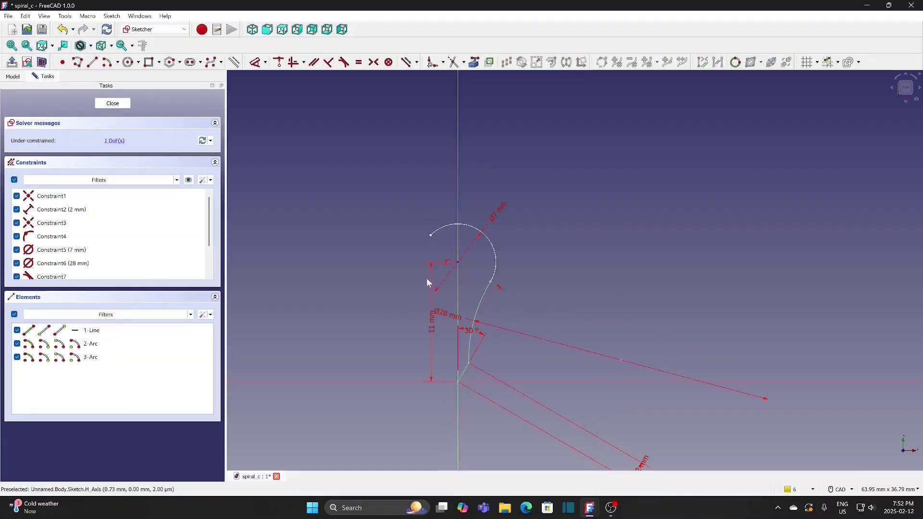
left_click_drag(444, 313, 524, 327)
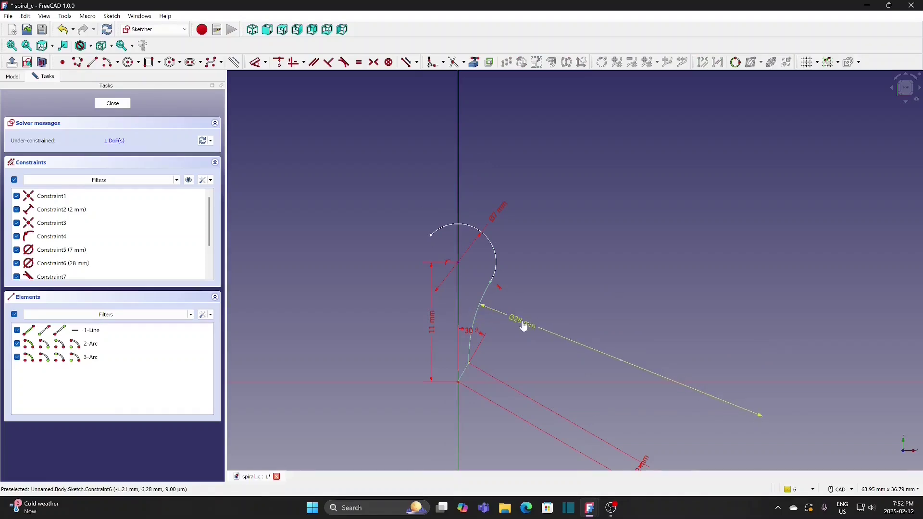
left_click_drag(433, 324, 332, 323)
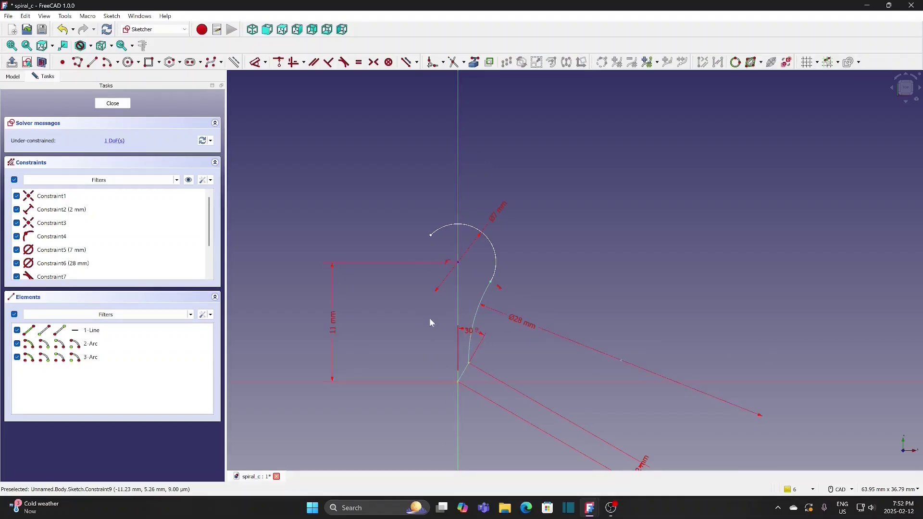
left_click_drag(497, 288, 506, 408)
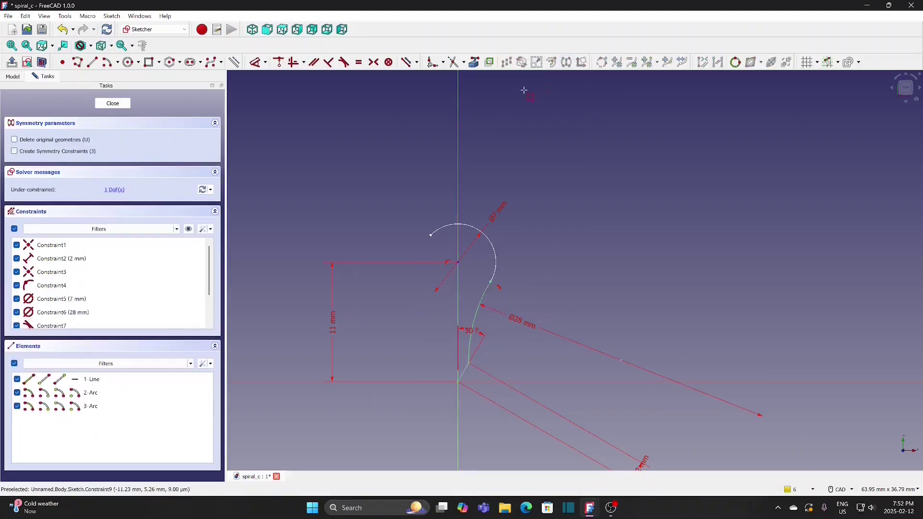
- Mirror the line and lower arcs across the vertical axis and extend the small arc down
left_click(458, 145)
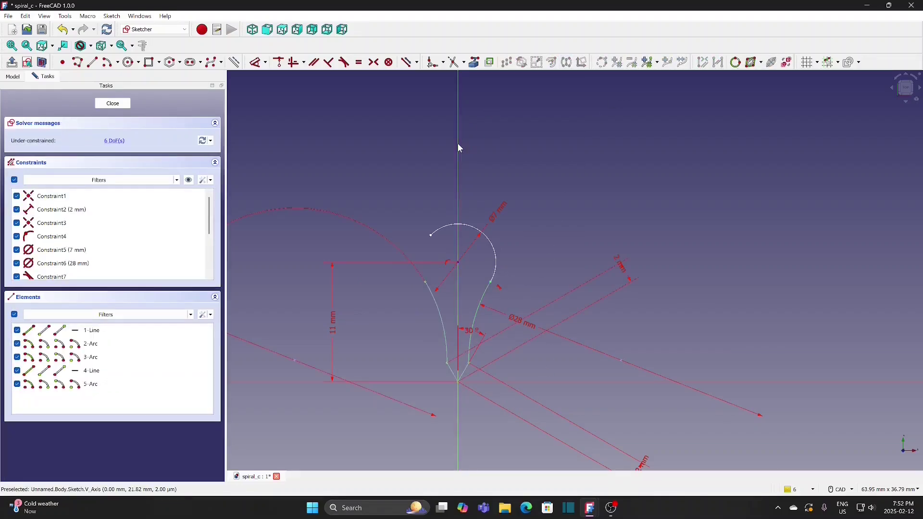
right_click(518, 152)
left_click(488, 200)
left_click_drag(432, 238, 420, 267)
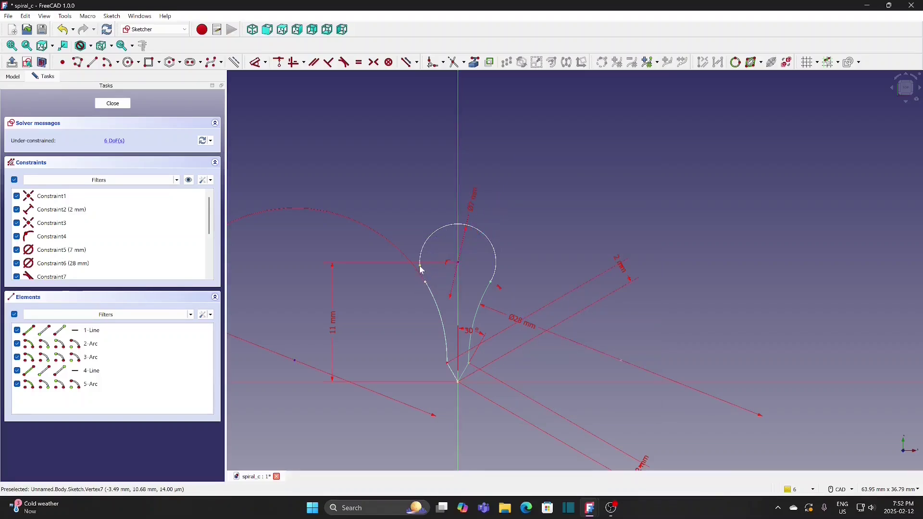
- Join the small arc's left end to the mirrored arc with coincident and tangent constraints
left_click(421, 266)
left_click(424, 282)
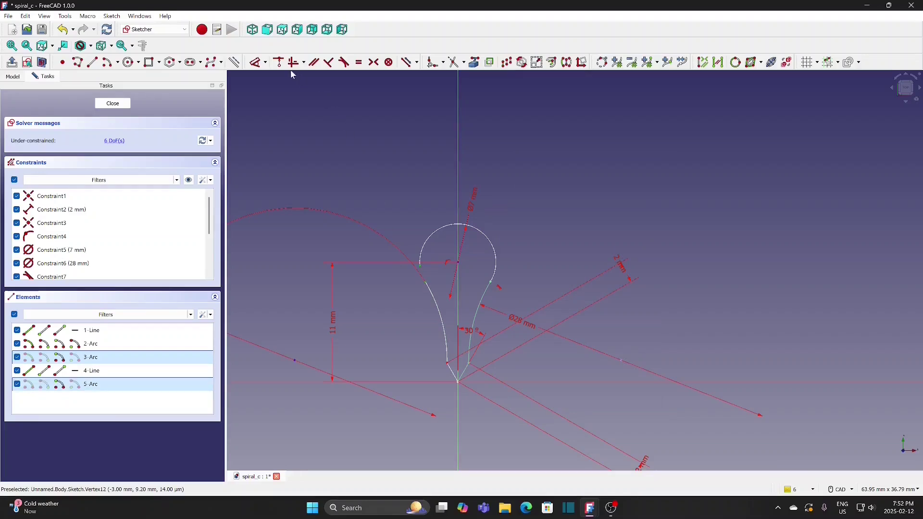
left_click(279, 63)
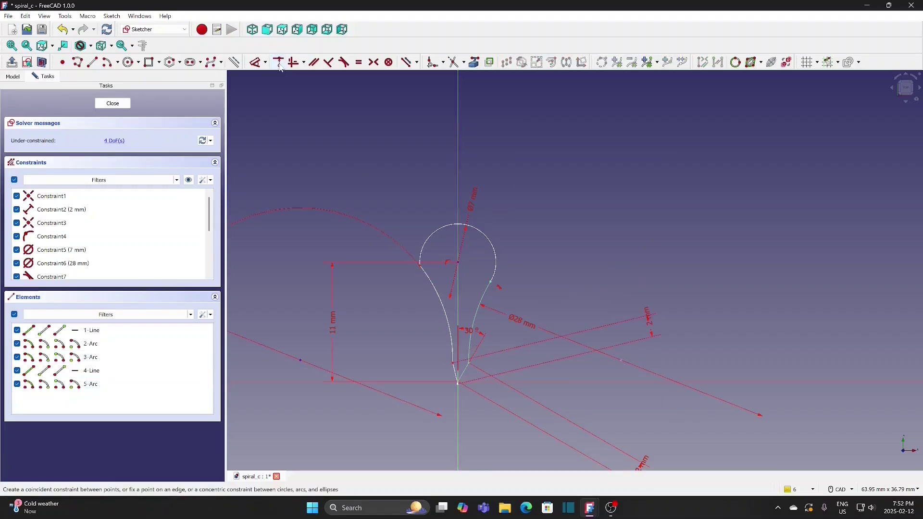
left_click(429, 243)
left_click(437, 291)
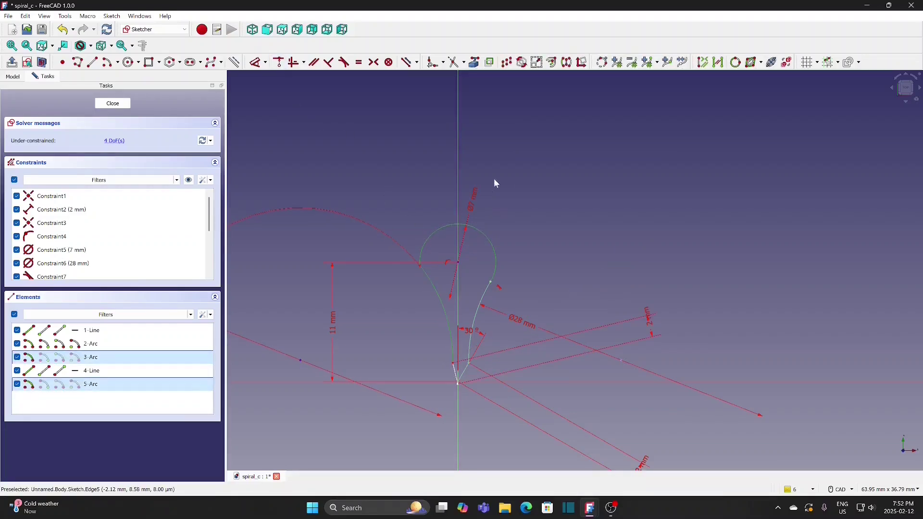
left_click(344, 62)
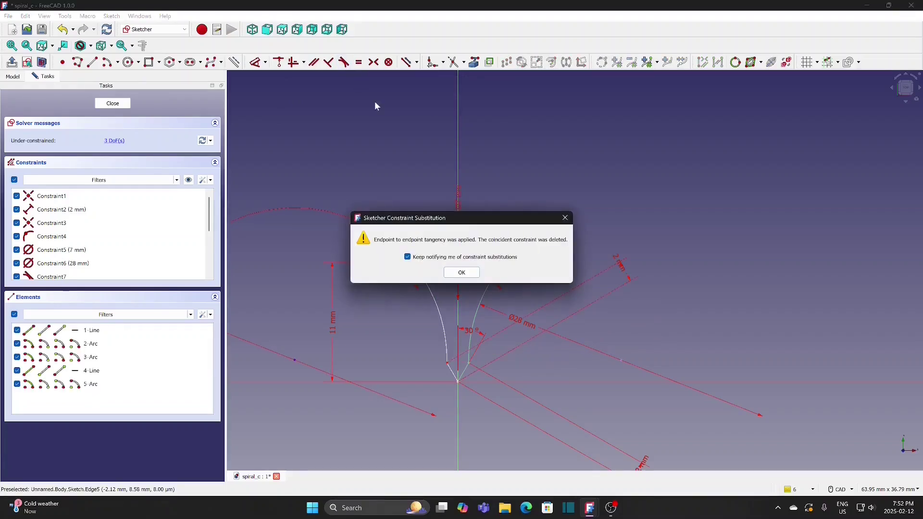
left_click(461, 279)
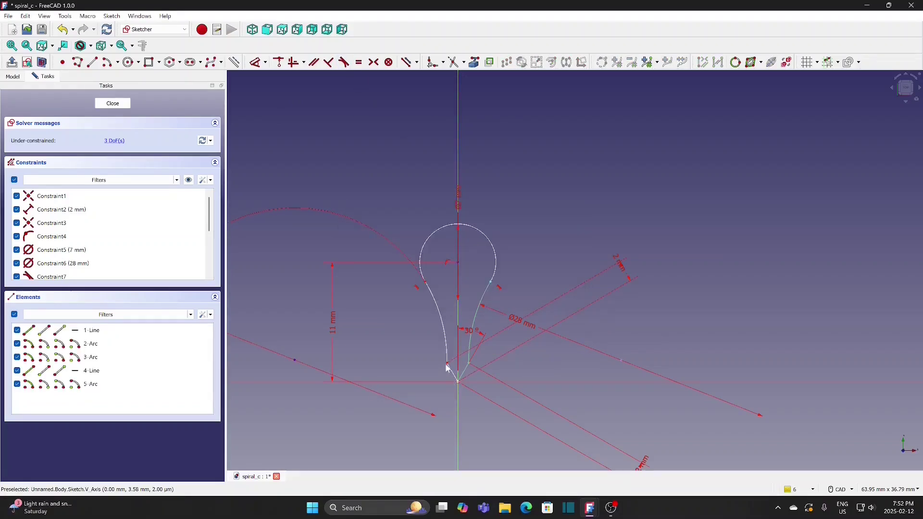
- Close the mirrored bottom line onto the axis point and keep its length at 2 mm
mouse_move(445, 366)
left_mouse_down()
mouse_move(439, 374)
mouse_move(470, 404)
mouse_move(432, 375)
mouse_move(463, 383)
mouse_move(469, 406)
left_mouse_up()
scroll(467, 396, "up", 2)
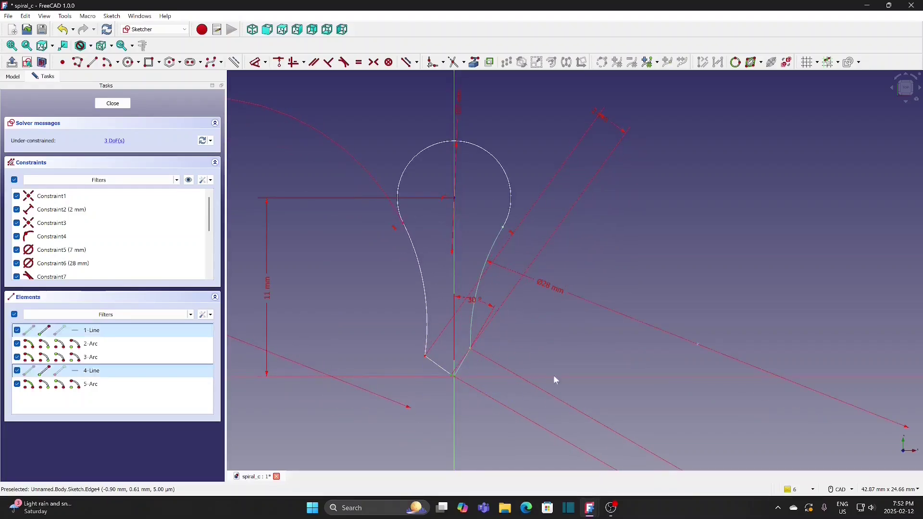
left_click(278, 61)
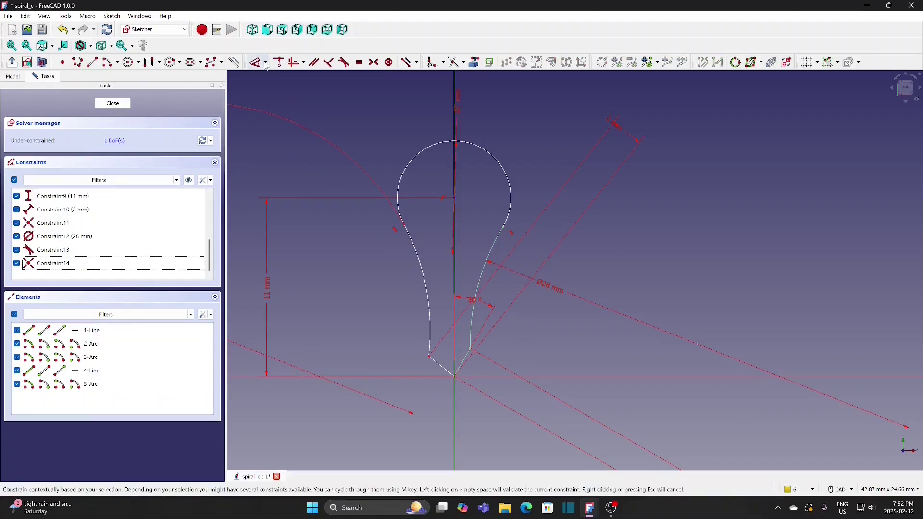
left_click(264, 62)
left_click(268, 115)
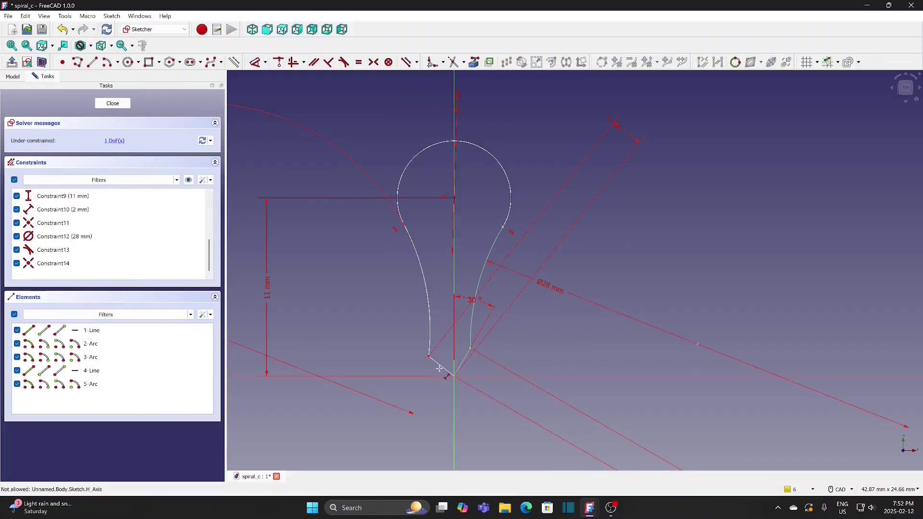
left_click(438, 364)
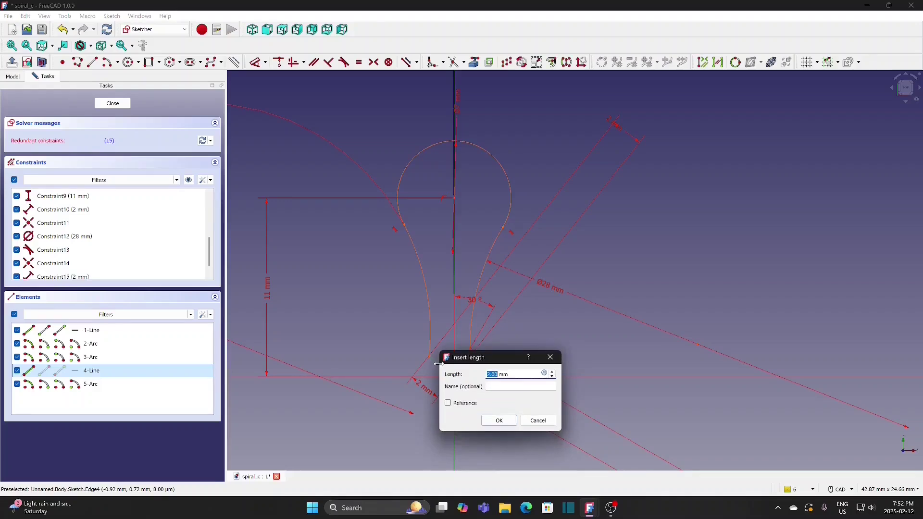
left_click(498, 421)
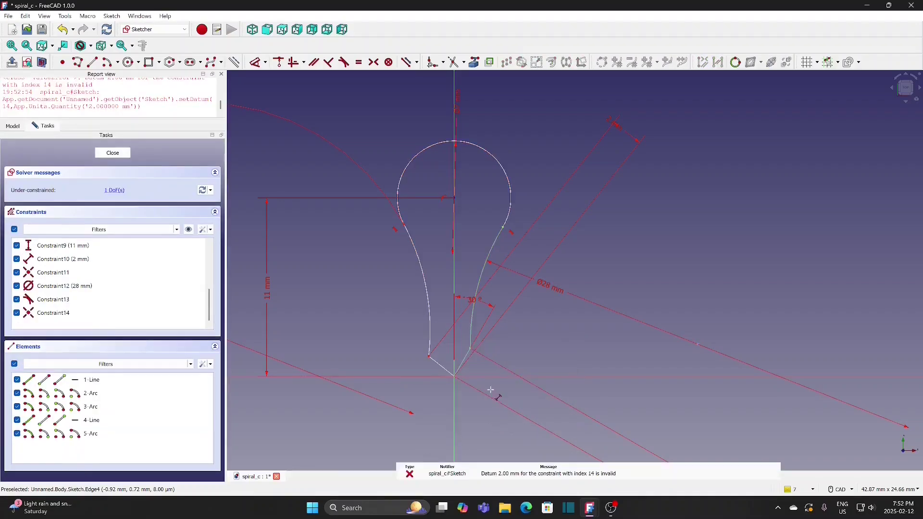
- Set the left bottom line at 30° from the vertical axis
left_click(265, 63)
left_click(288, 151)
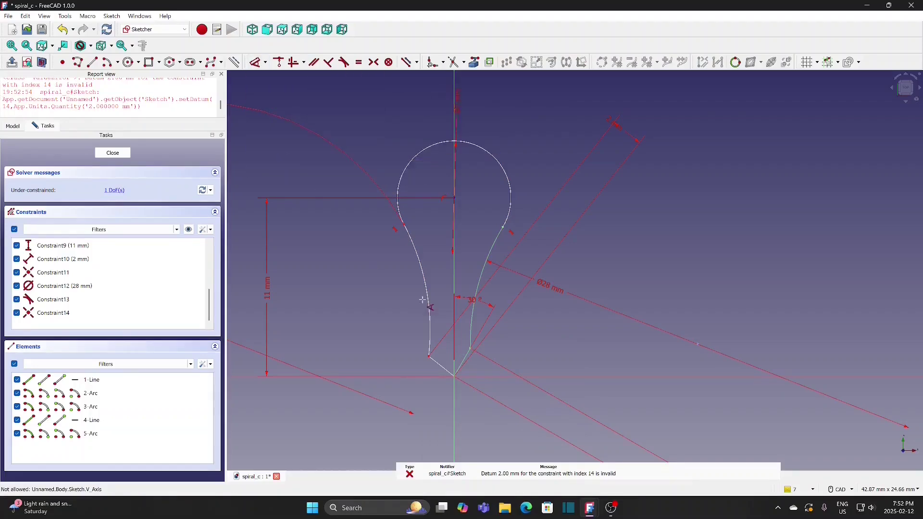
left_click(453, 249)
left_click(456, 273)
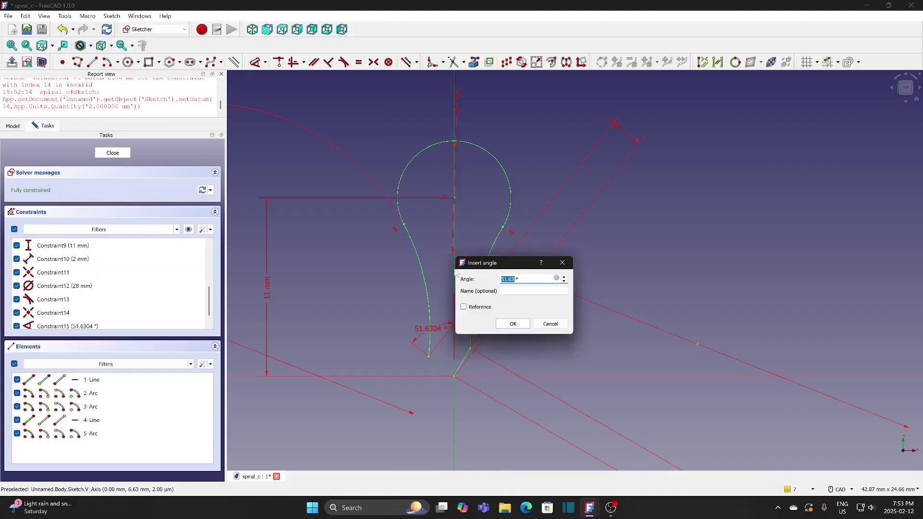
type("30")
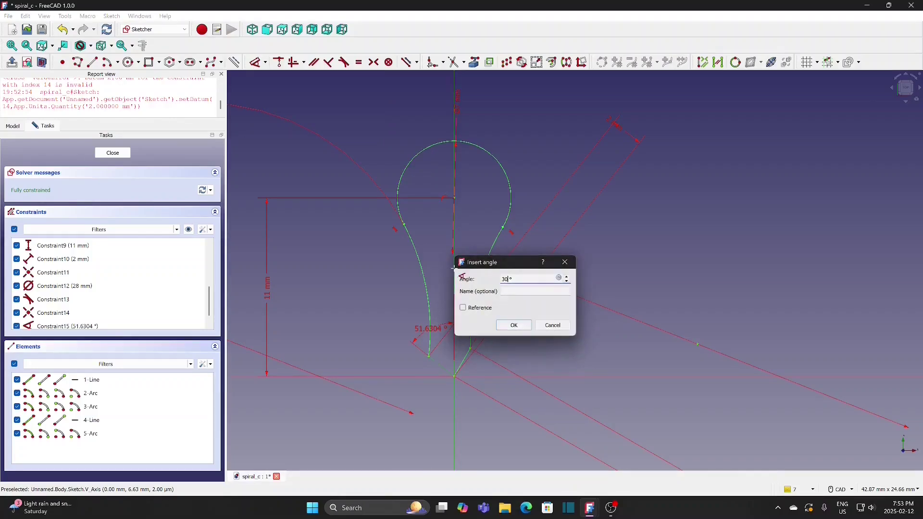
key("Return")
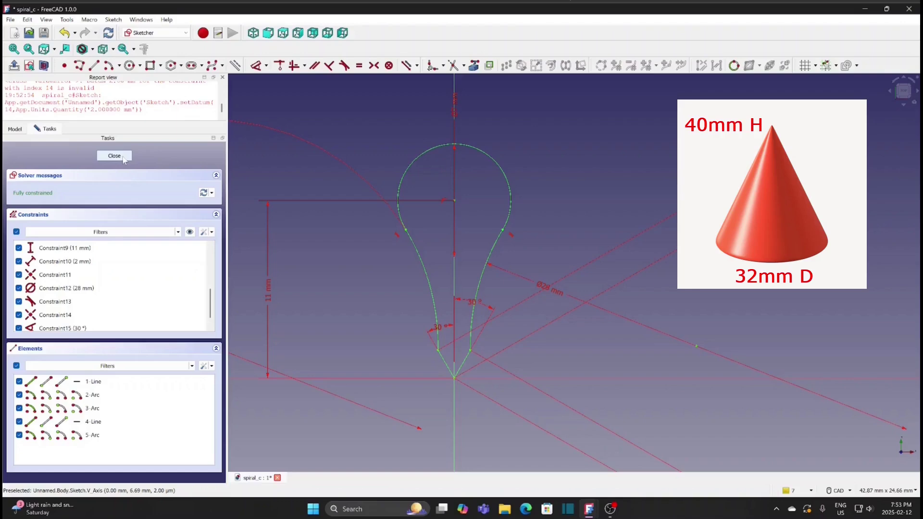
- Close the teardrop sketch, hide the Report view and save the document
left_click(123, 159)
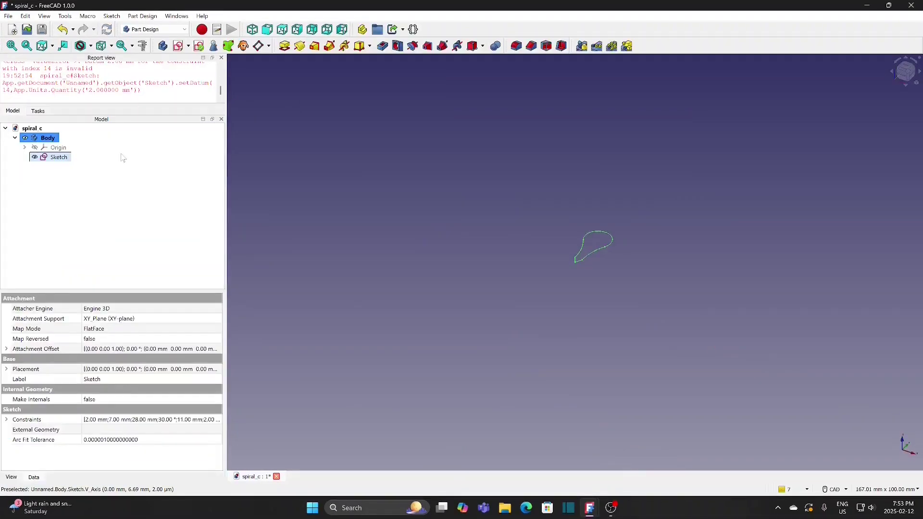
left_click(221, 58)
left_click(8, 16)
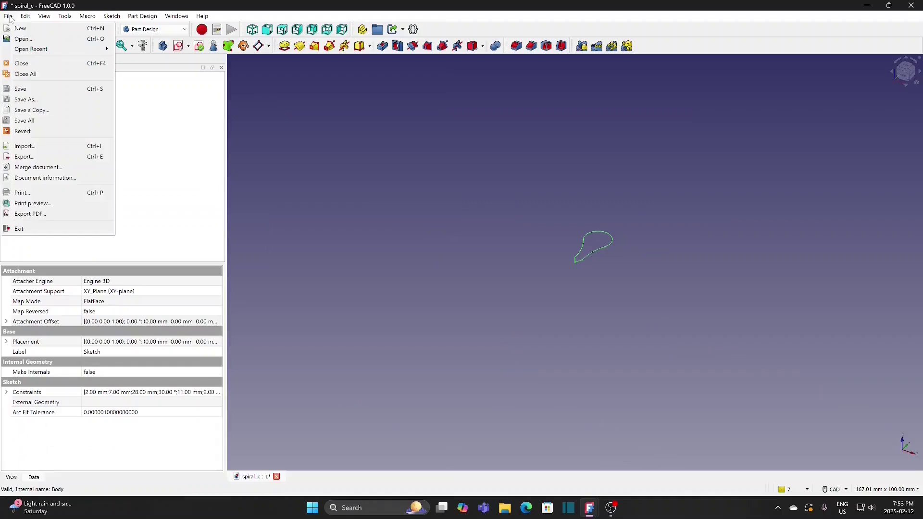
left_click(25, 89)
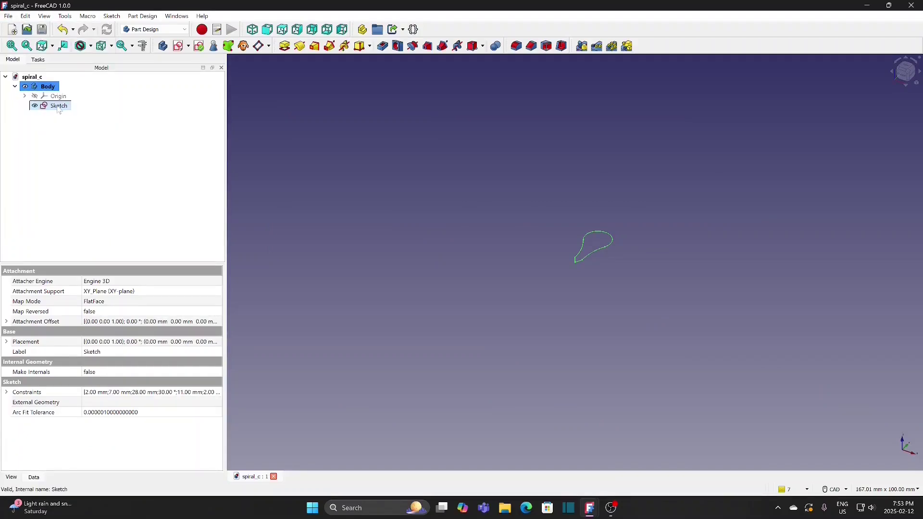
- Rename the Body to 'spiral'
left_click(54, 88)
right_click(54, 89)
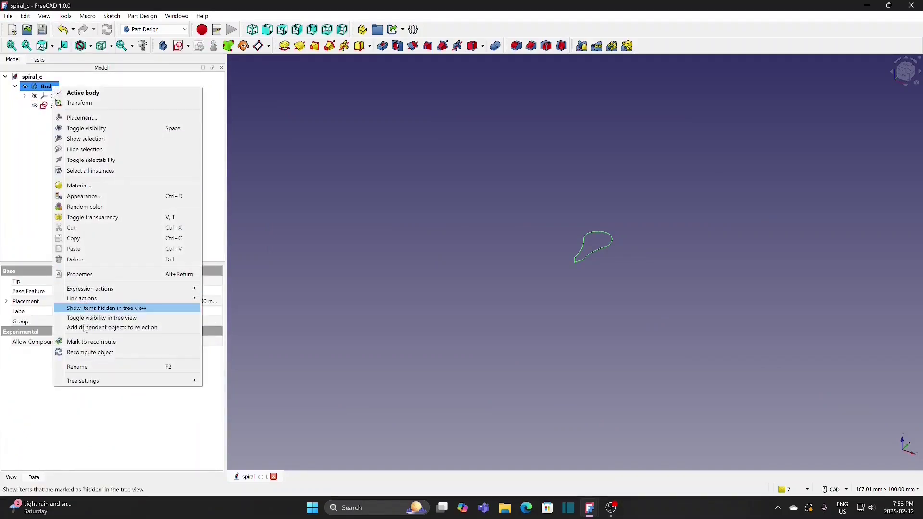
left_click(101, 367)
type("spiral")
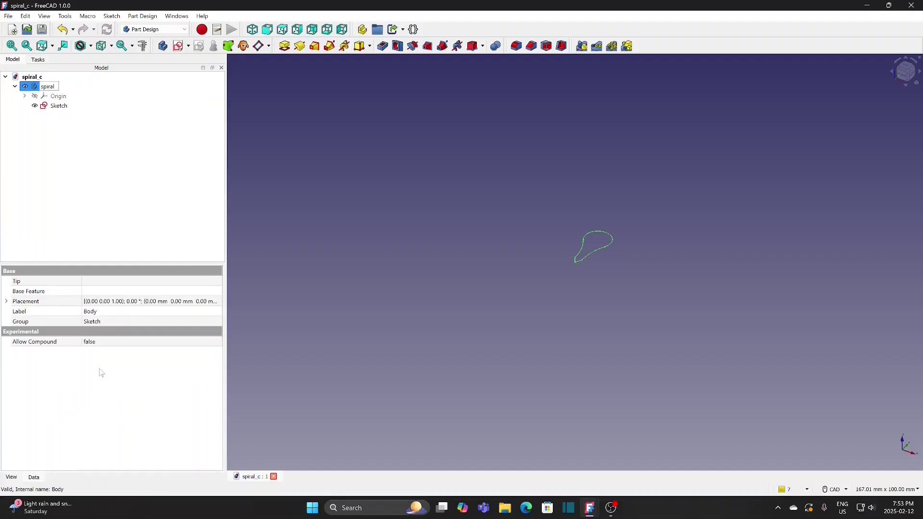
key("Return")
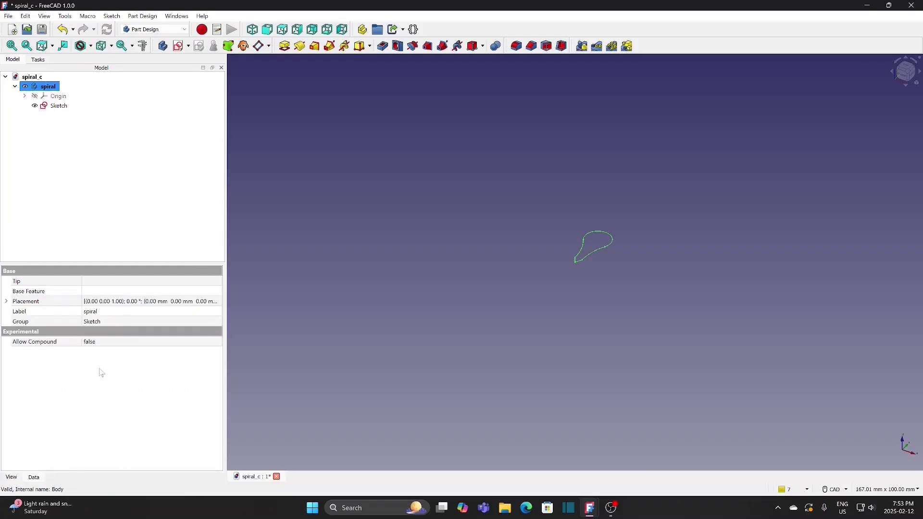
- Create an additive helix from the teardrop sketch about the Z axis, pitch 55 mm, height 40 mm
left_click(66, 111)
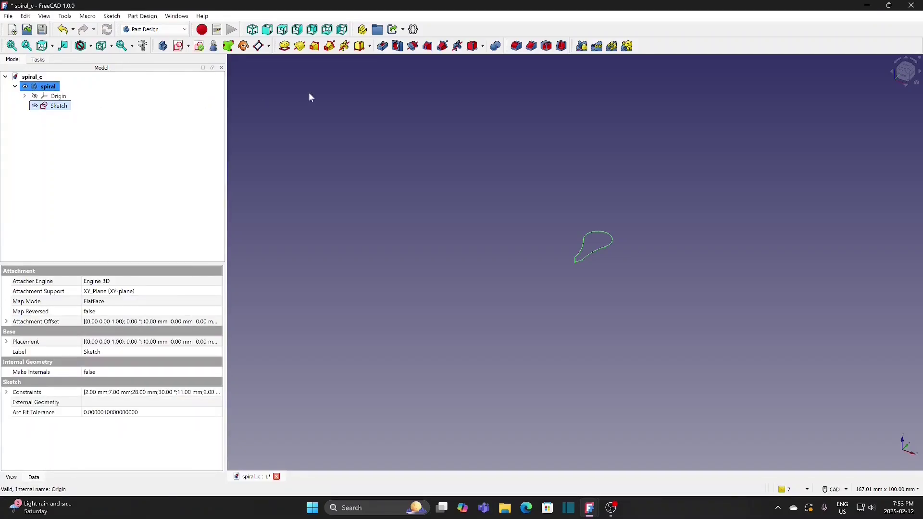
left_click(345, 47)
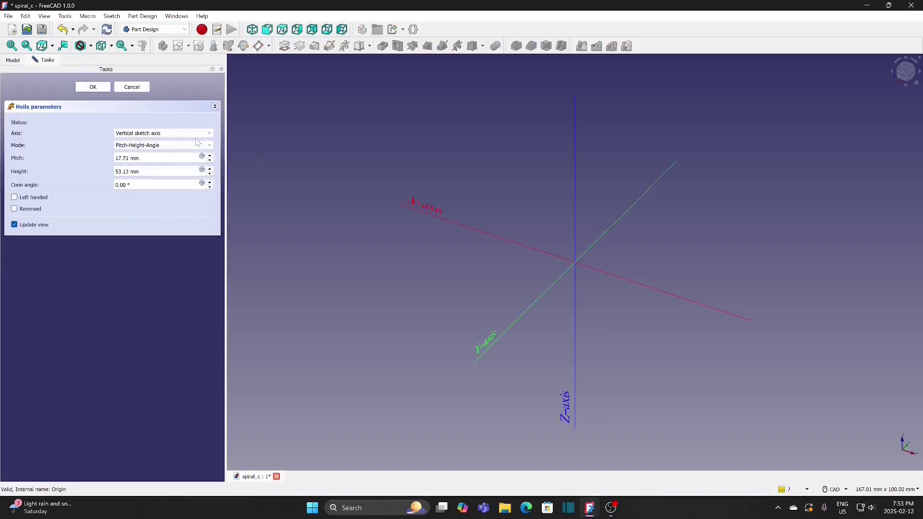
left_click(175, 133)
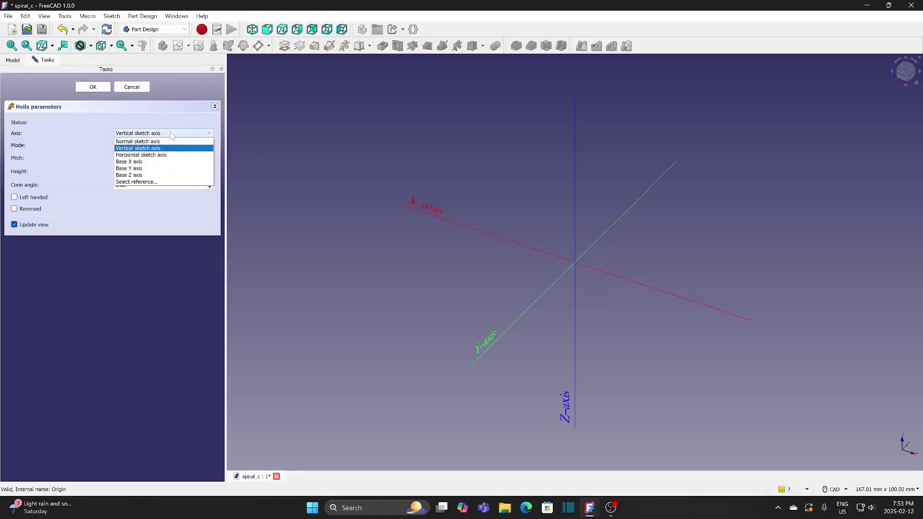
left_click(156, 182)
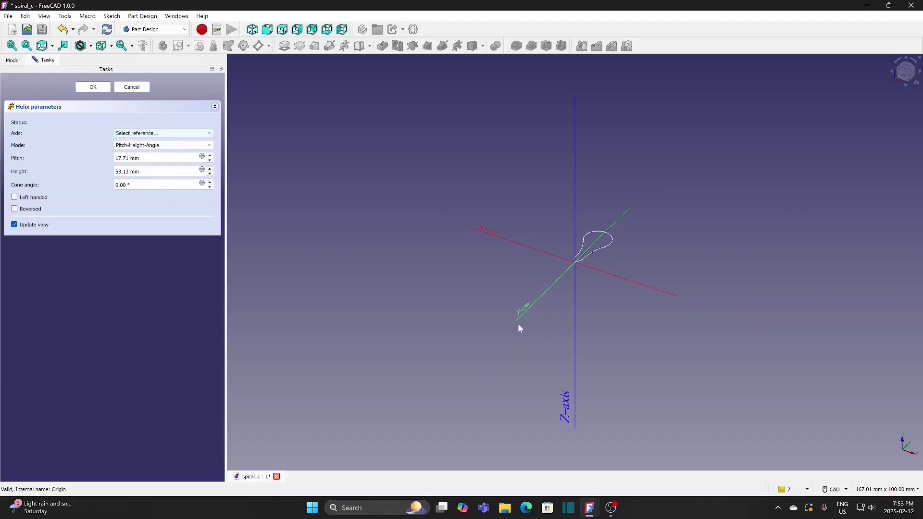
left_click(574, 335)
triple_click(128, 157)
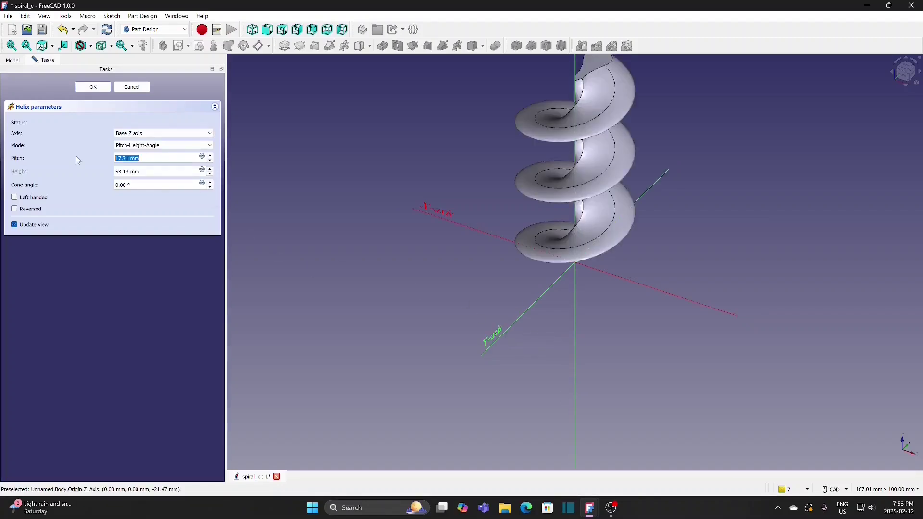
type("55")
key("Tab")
type("40")
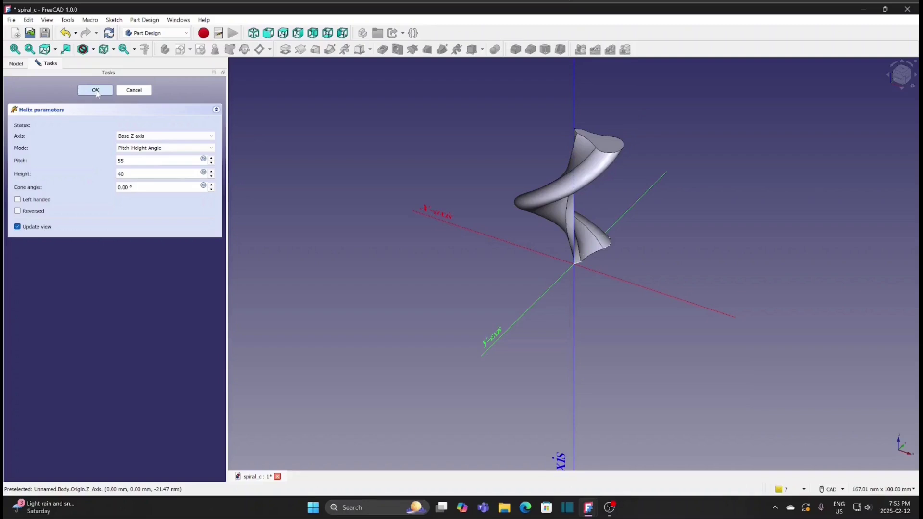
left_click(95, 91)
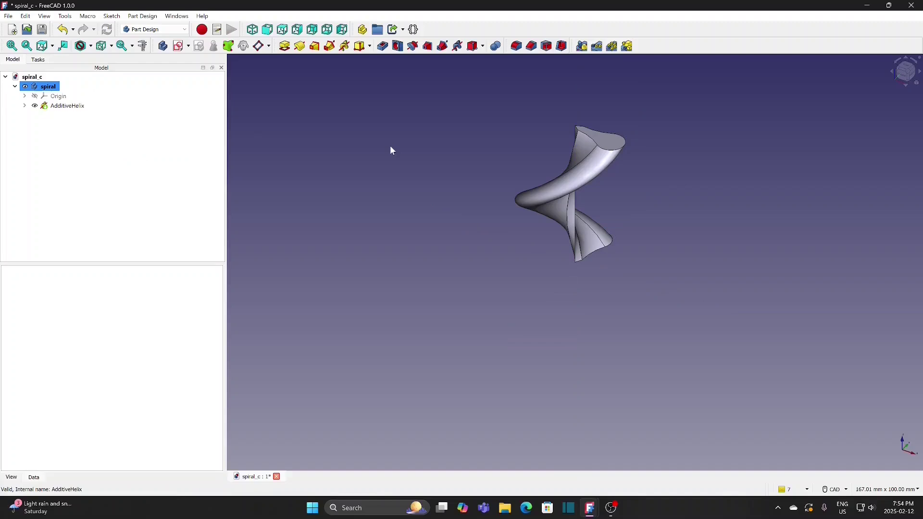
- Start a 6-occurrence polar pattern of AdditiveHelix, then dismiss the missing-axis error
left_click(67, 106)
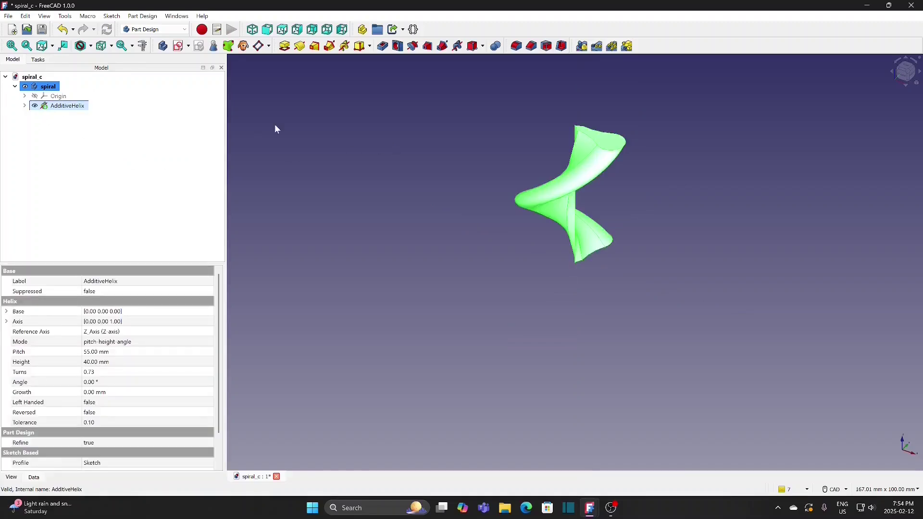
left_click(612, 46)
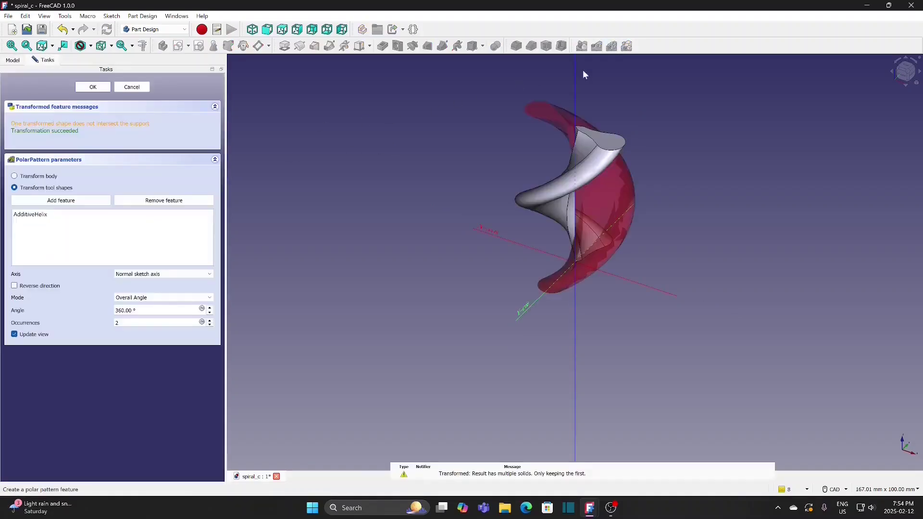
left_click(155, 274)
left_click(155, 323)
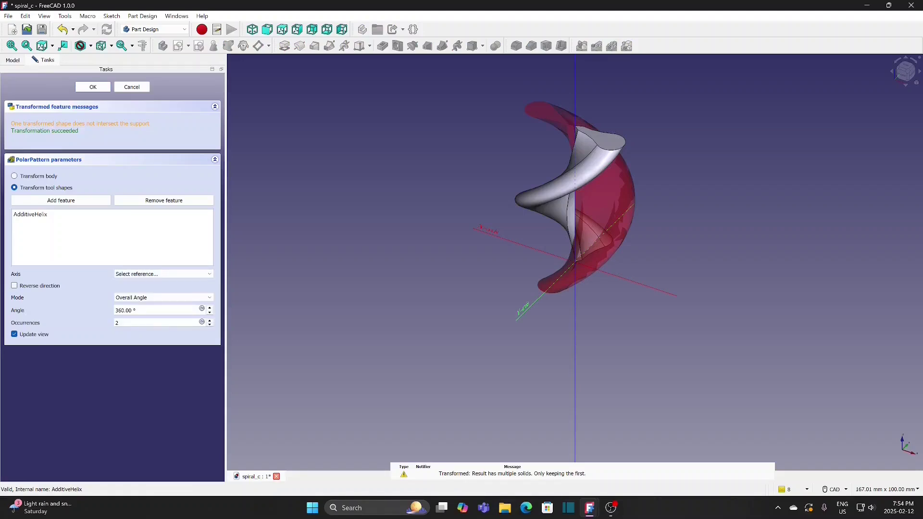
type("6")
left_click(93, 87)
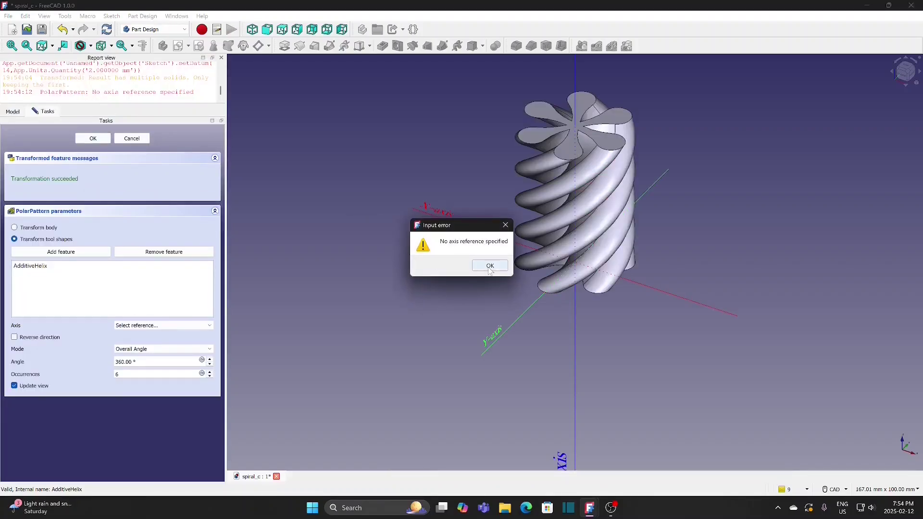
left_click(489, 269)
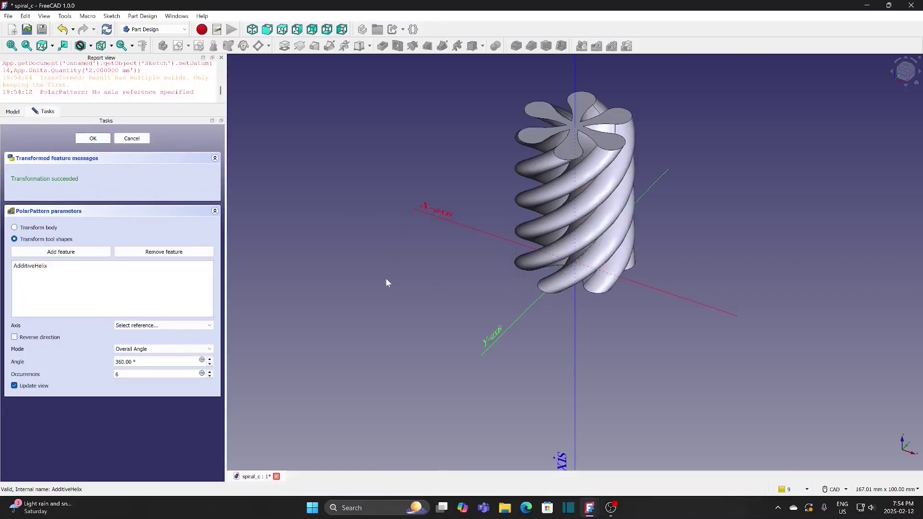
- Set the pattern axis to the Z axis and confirm the polar pattern
left_click(168, 325)
left_click(153, 377)
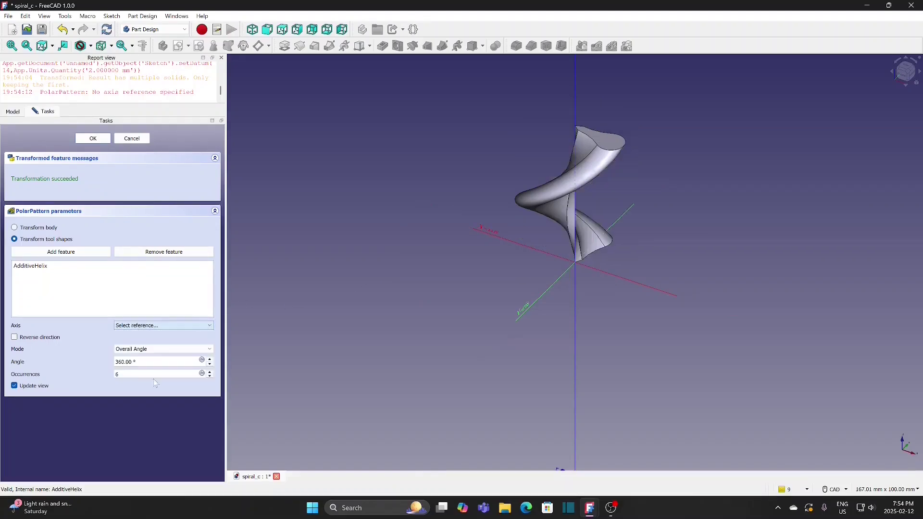
left_click(575, 351)
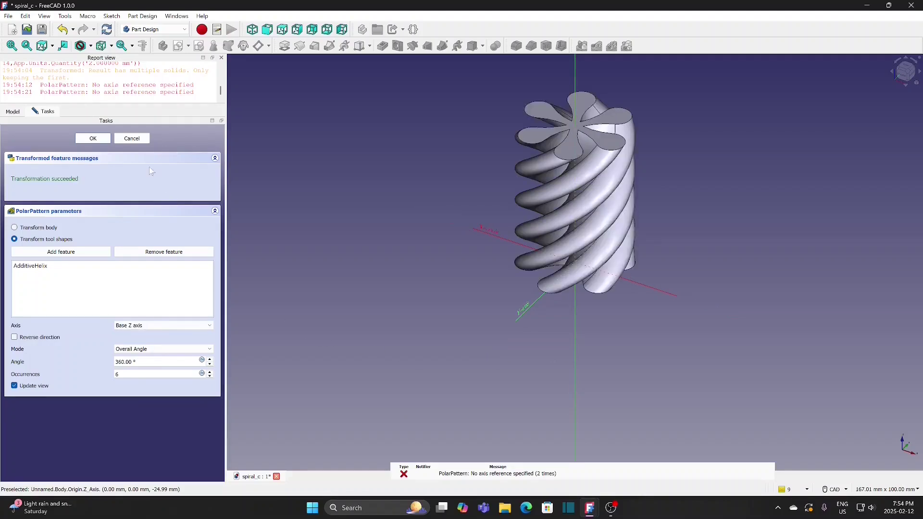
left_click(92, 140)
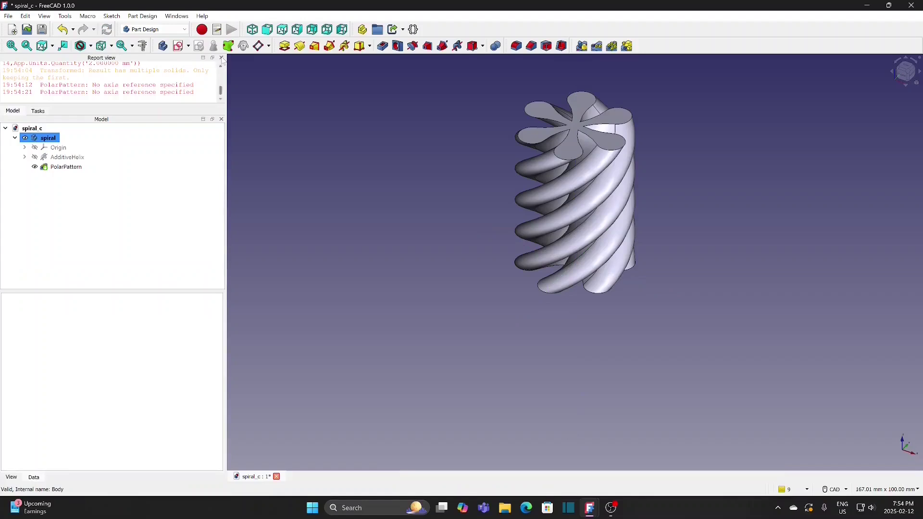
mouse_move(443, 198)
middle_mouse_down()
mouse_move(391, 252)
mouse_move(381, 248)
middle_mouse_up()
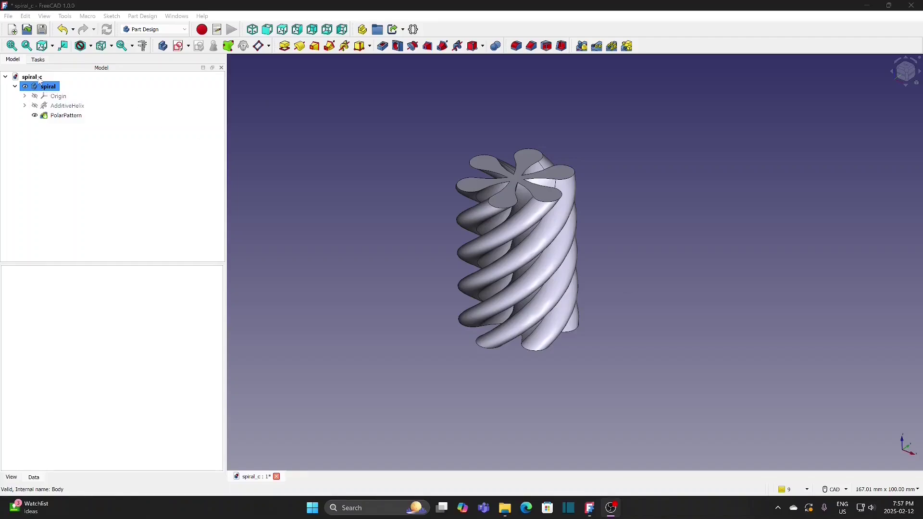
left_click(38, 78)
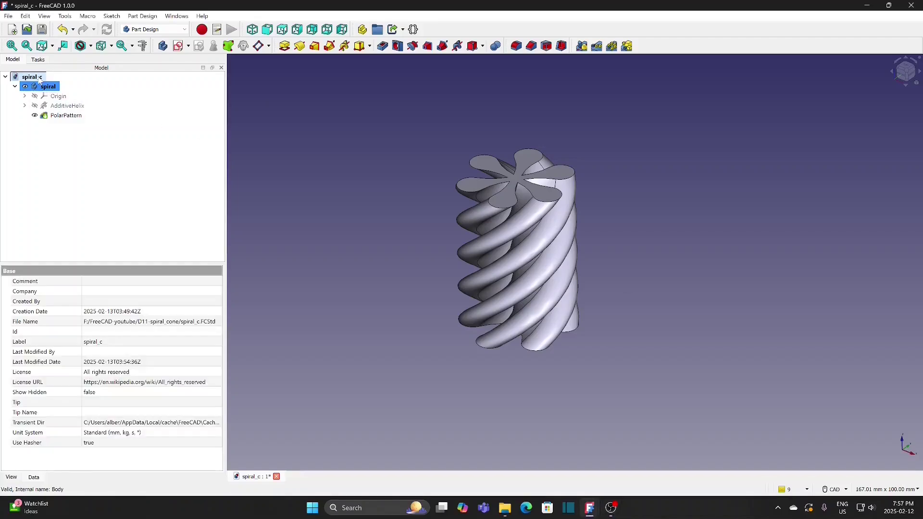
- Create a new body renamed 'cone' and attach a new sketch to its XZ plane
left_click(163, 47)
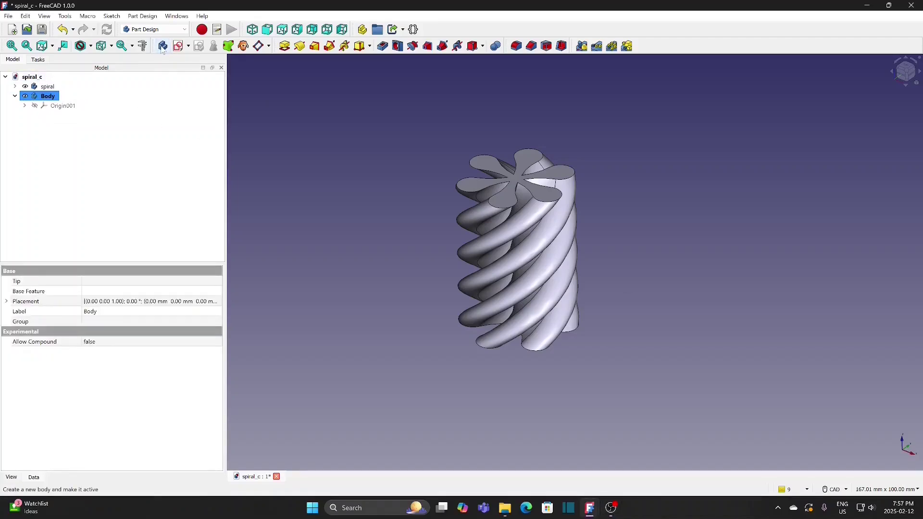
right_click(48, 95)
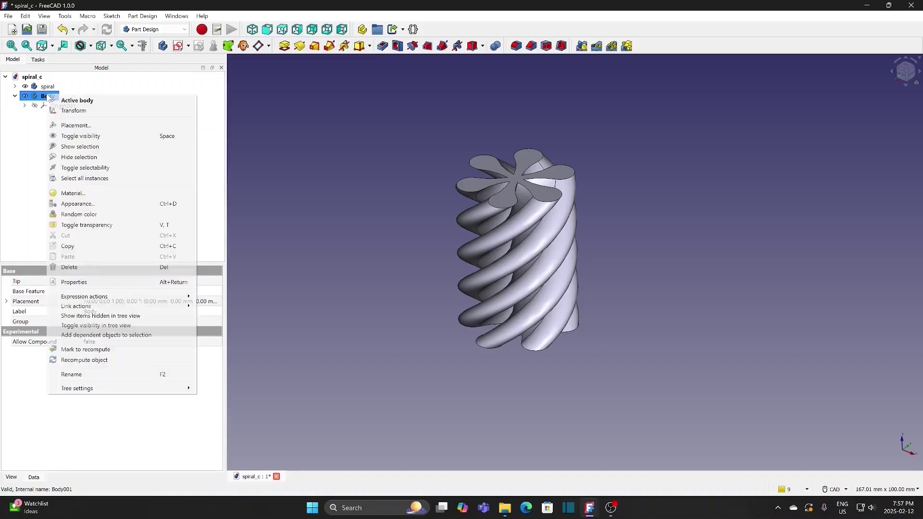
left_click(72, 376)
type("cone")
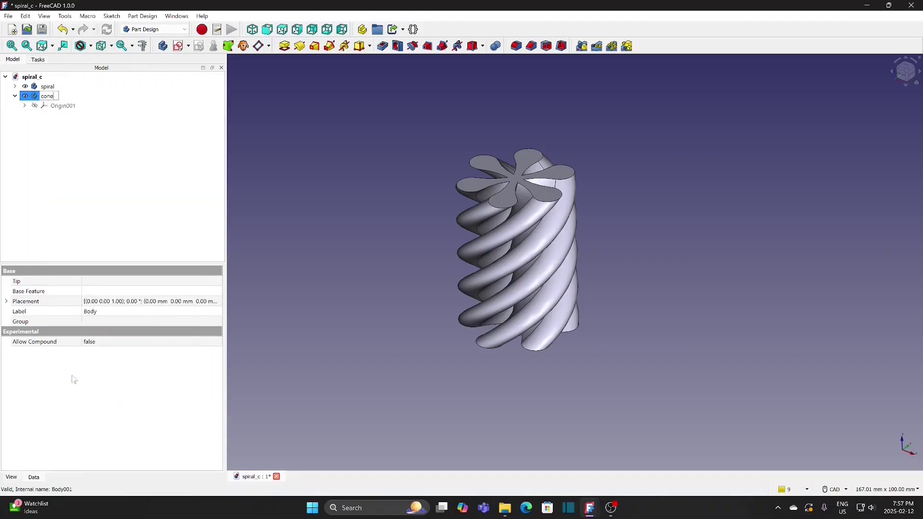
key("Return")
left_click(178, 47)
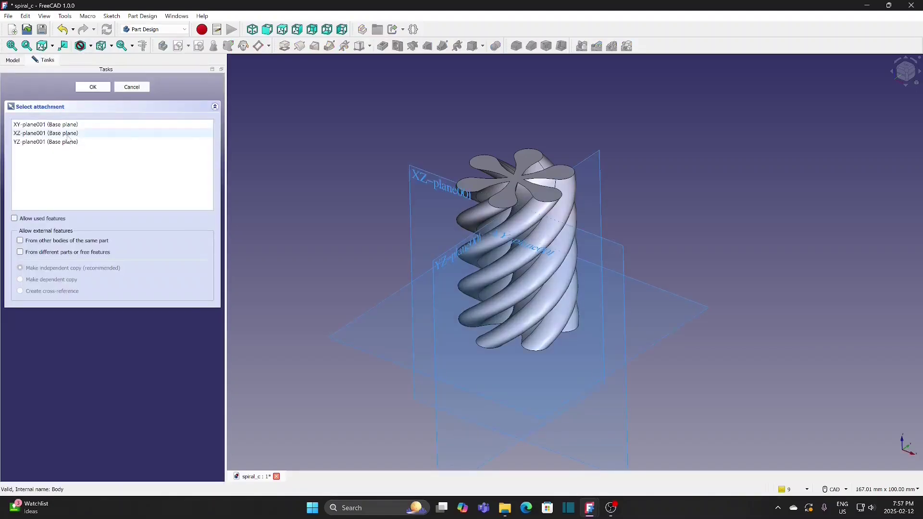
left_click(420, 180)
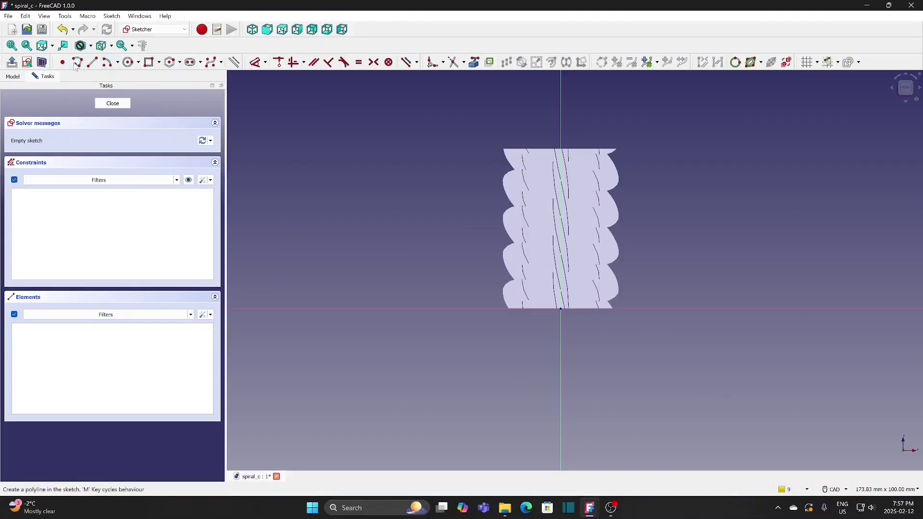
- Draw a closed three-line triangle from the vertical axis and delete redundant Constraint7
left_click(77, 65)
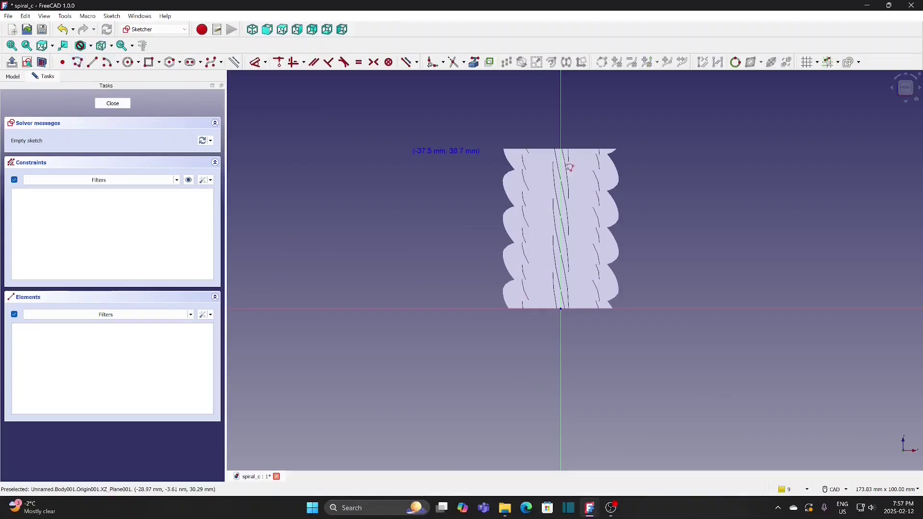
left_click(560, 107)
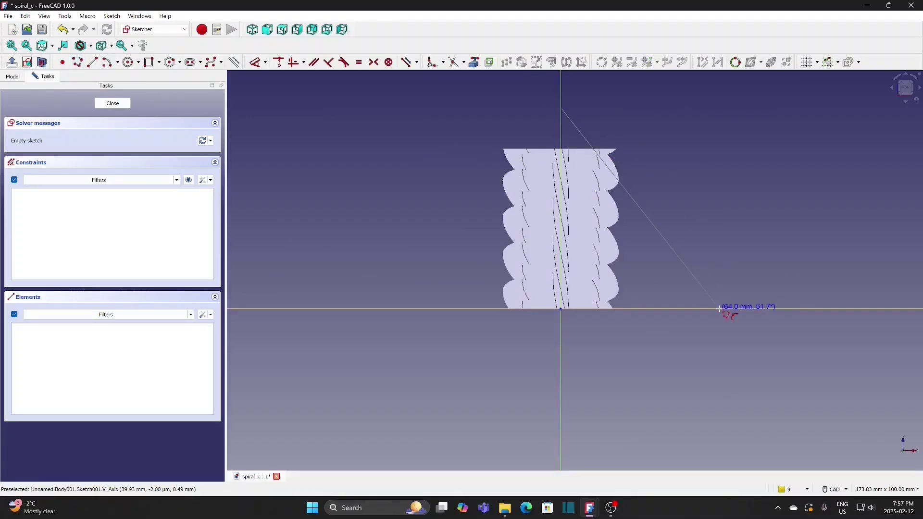
left_click(719, 308)
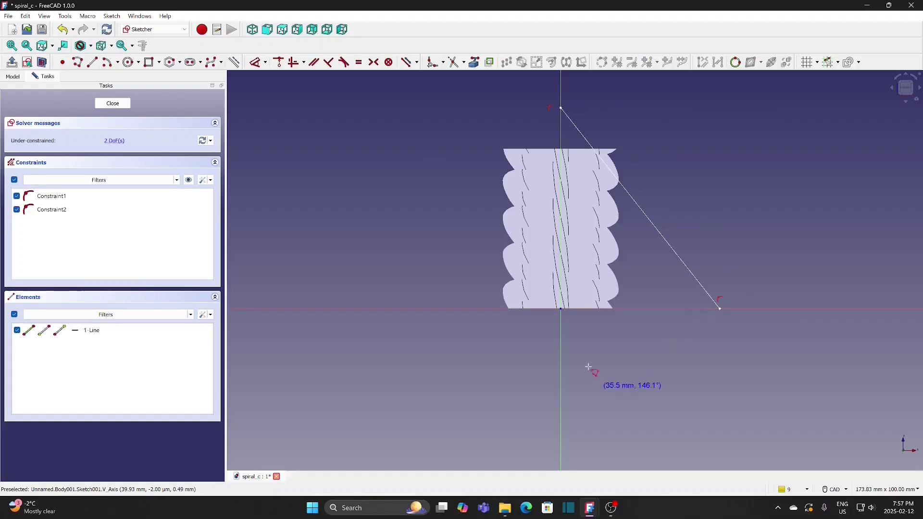
left_click(561, 308)
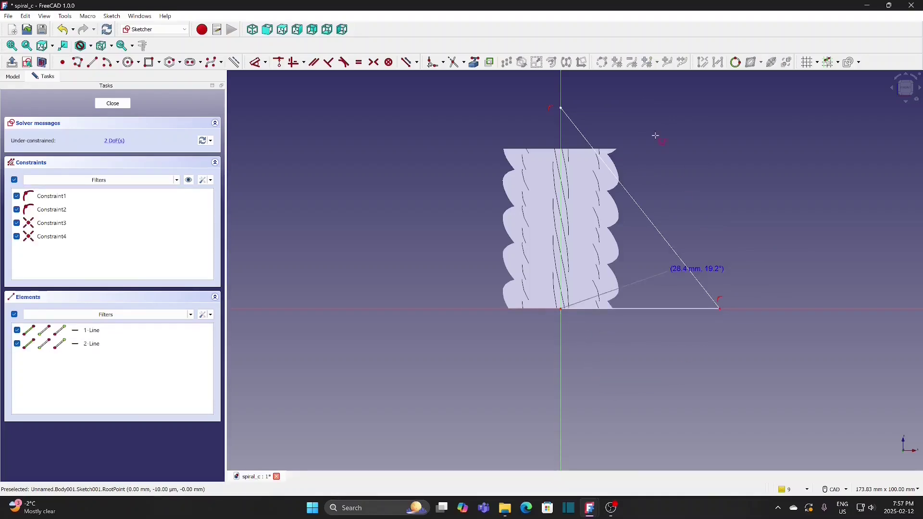
left_click(561, 108)
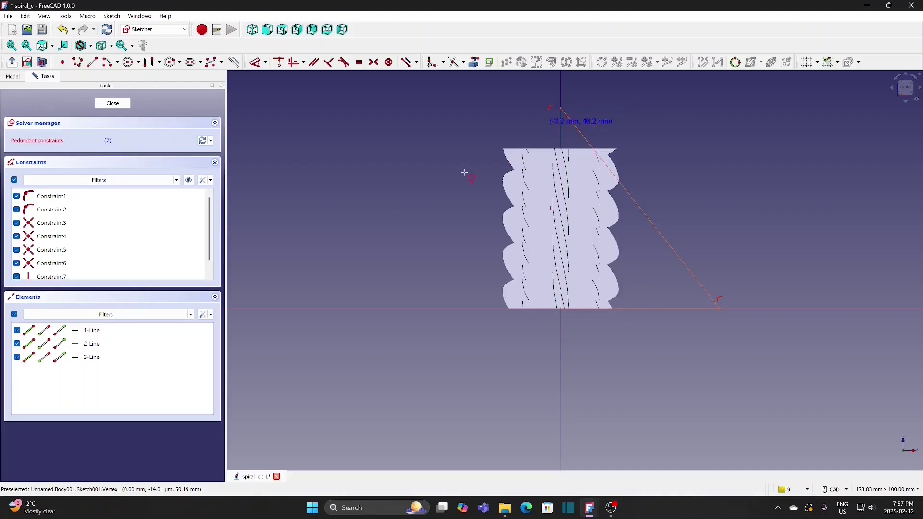
scroll(210, 251, "down", 1)
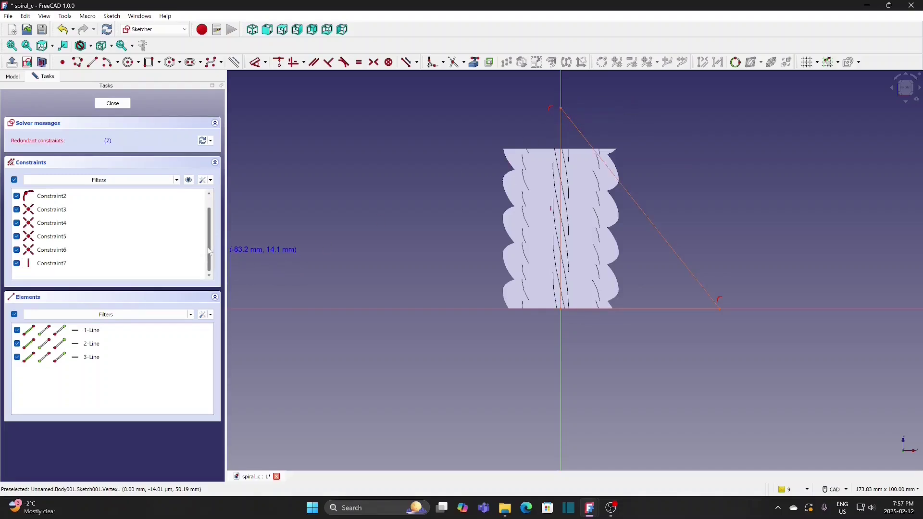
left_click(62, 263)
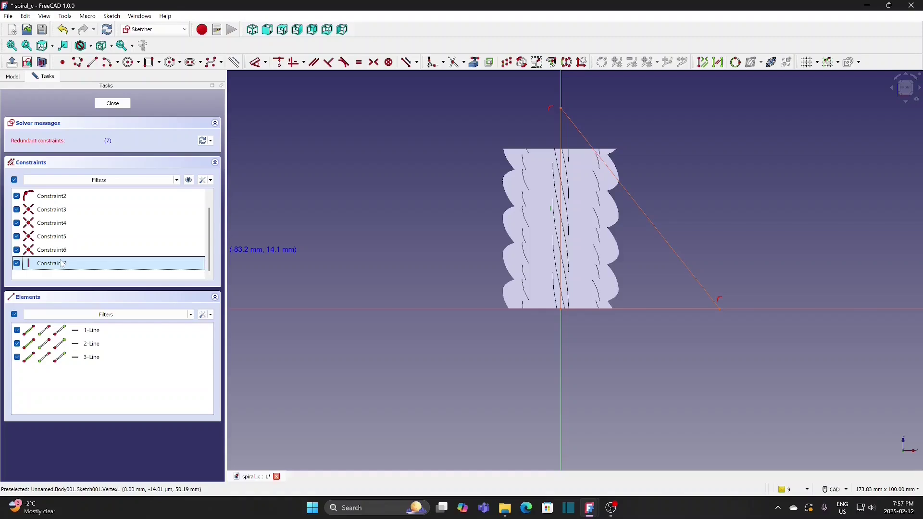
key("Delete")
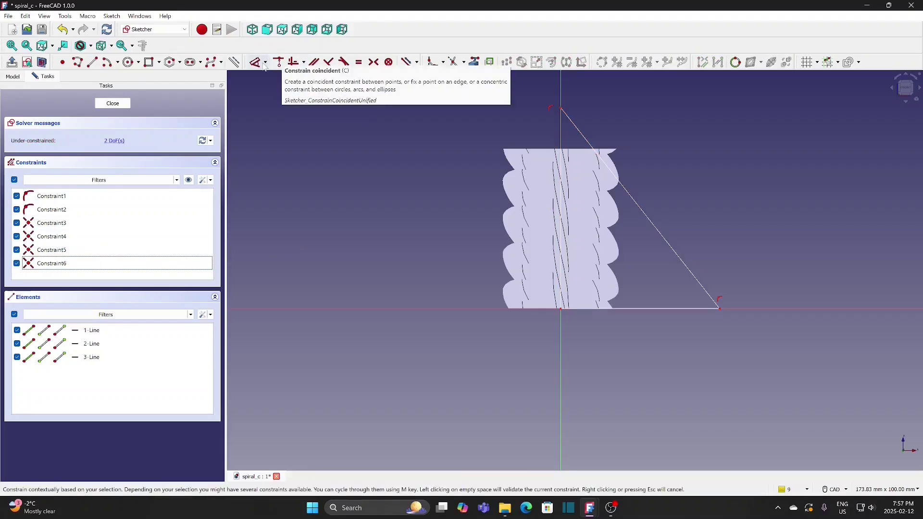
- Dimension the triangle with a 16 mm base width and 40 mm height
key("d")
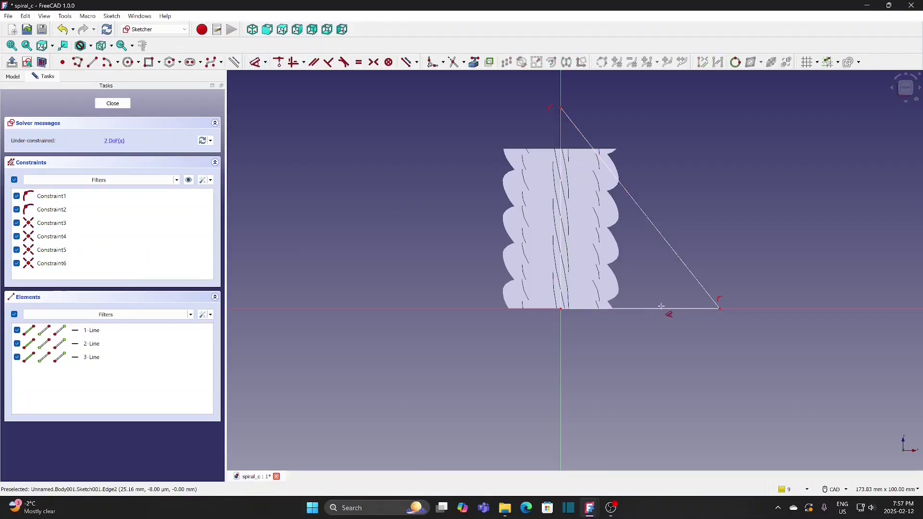
left_click(665, 310)
left_click(657, 372)
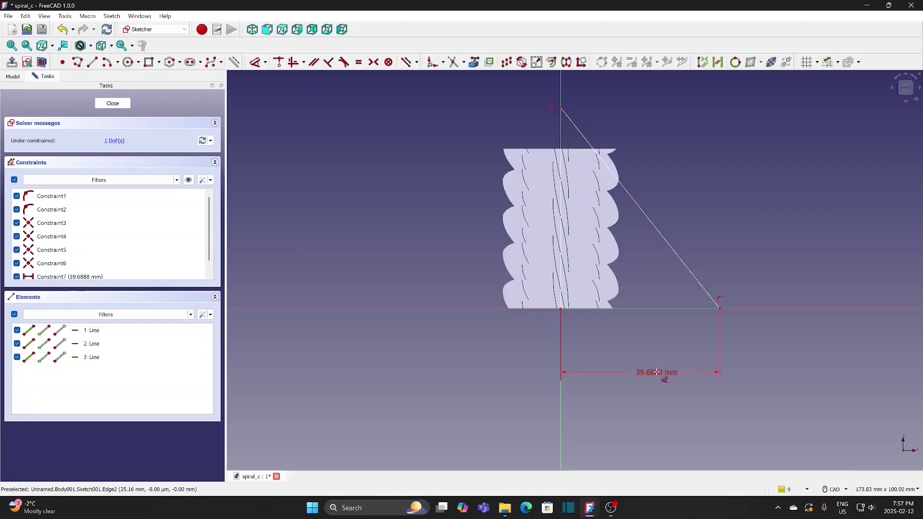
type("16")
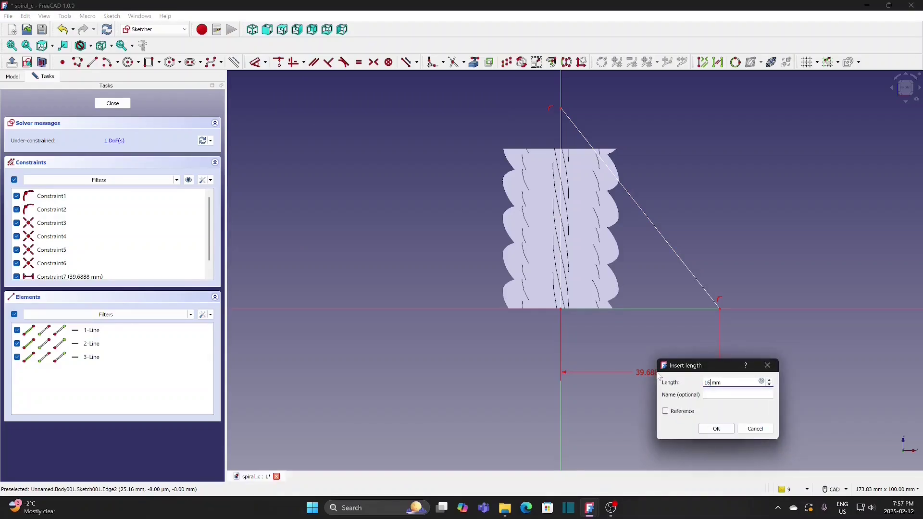
key("Return")
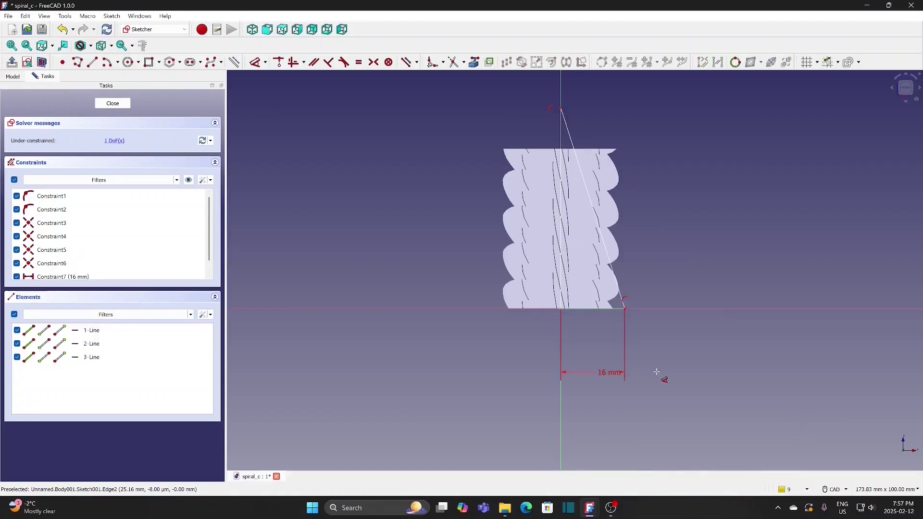
left_click(560, 133)
left_click(441, 155)
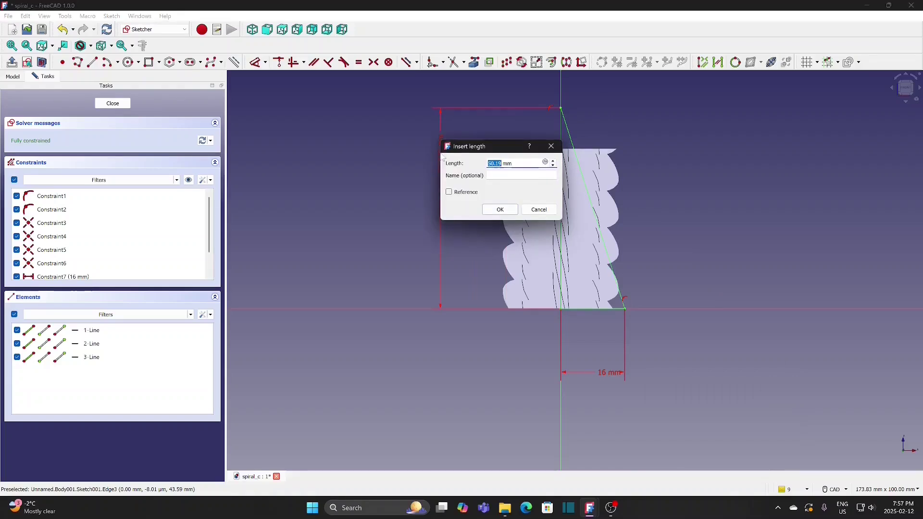
type("40")
left_click(494, 209)
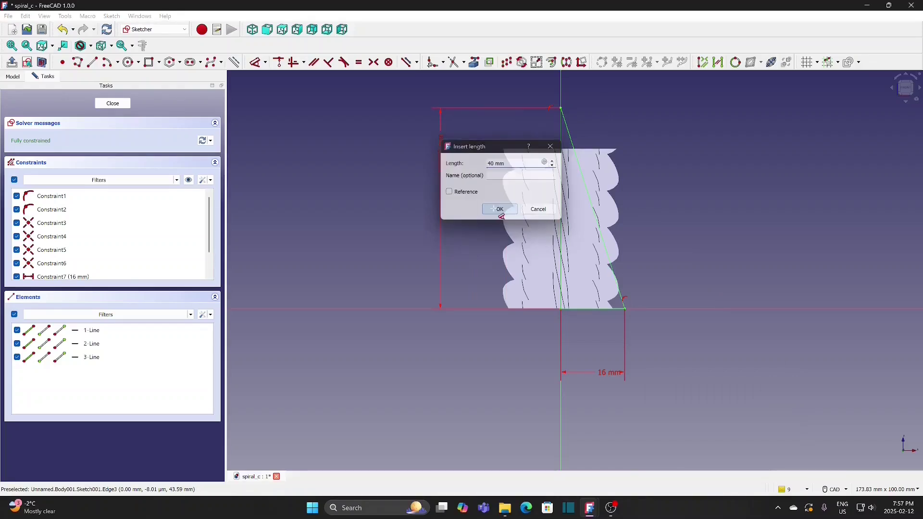
- Close the sketch and revolve the triangle 360° about the vertical sketch axis
left_click(113, 105)
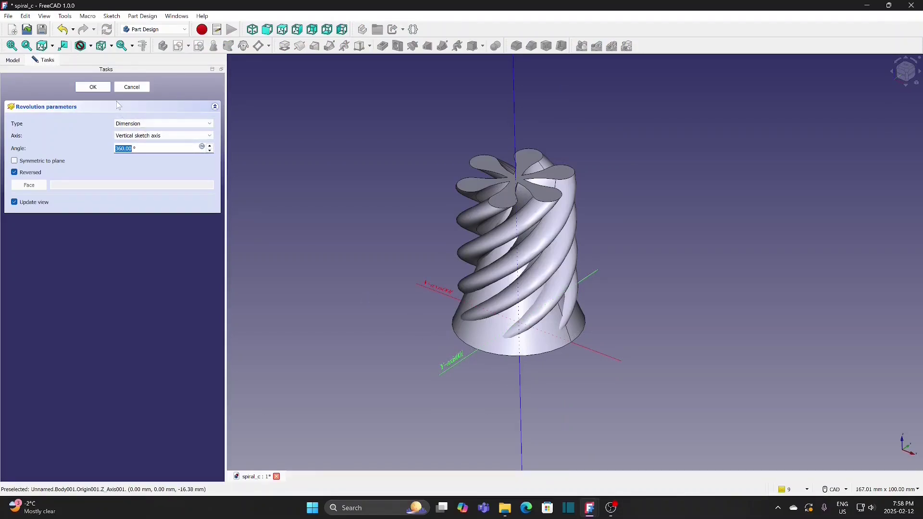
left_click(93, 87)
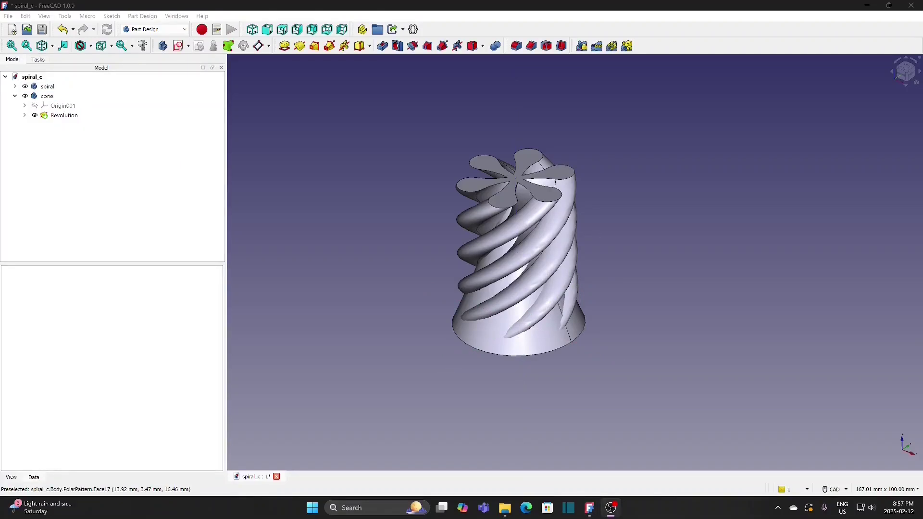
- Duplicate the spiral and cone bodies with their dependencies into spiral001 and cone001
left_click(48, 87)
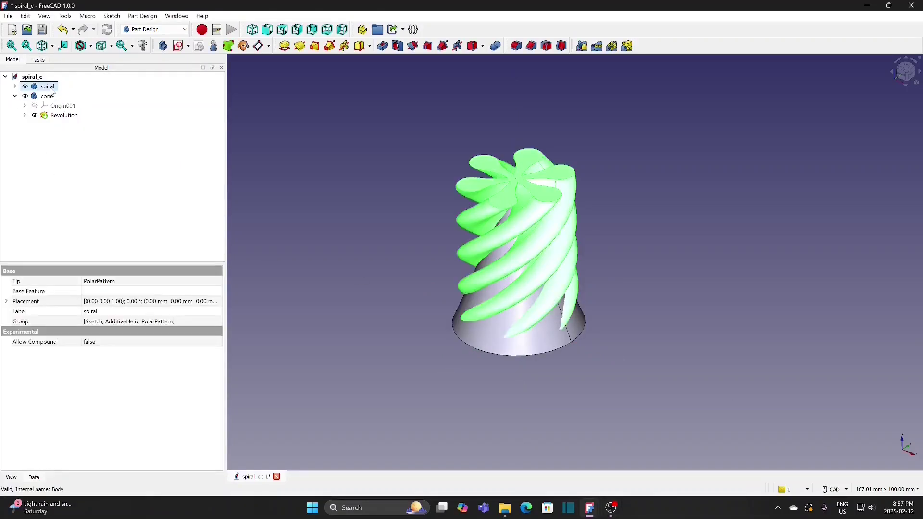
left_click(24, 17)
left_click(48, 87)
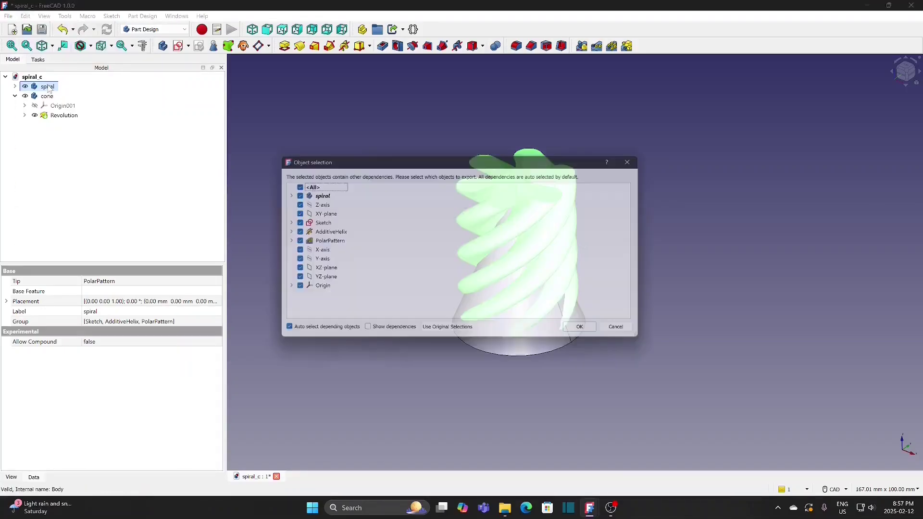
left_click(580, 329)
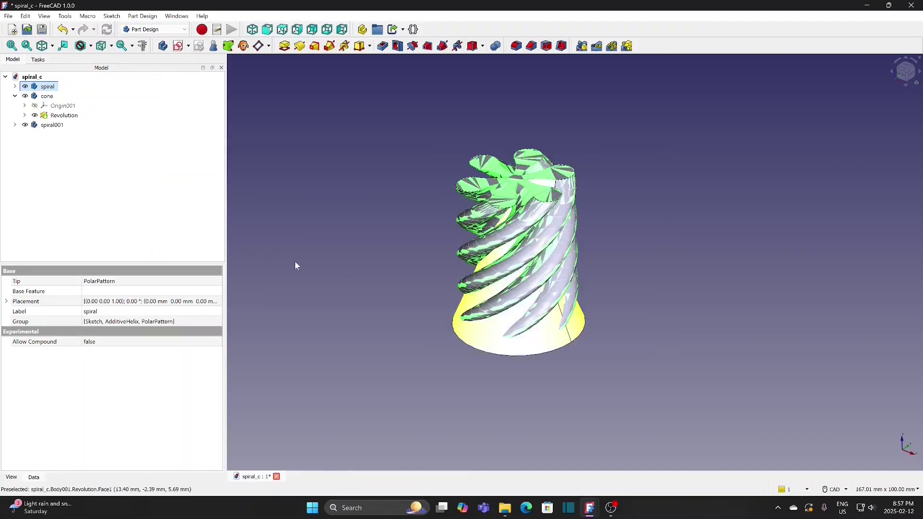
left_click(53, 98)
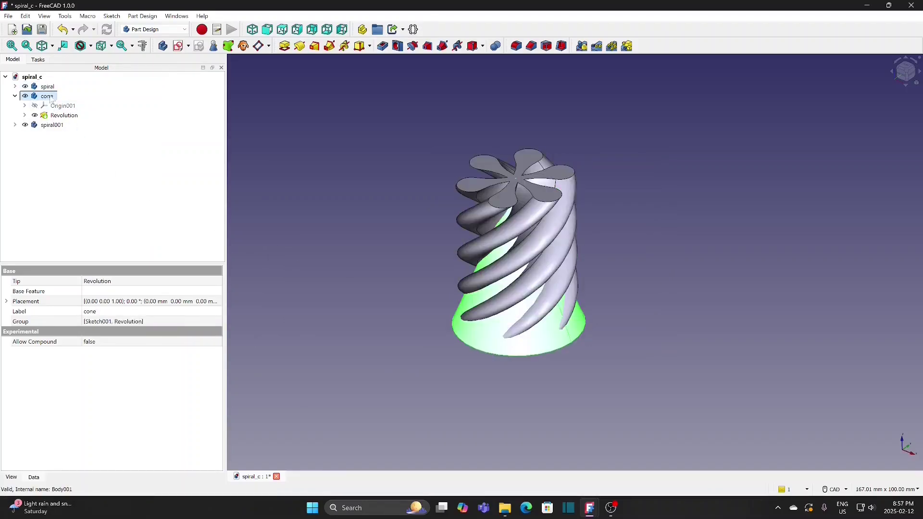
left_click(25, 16)
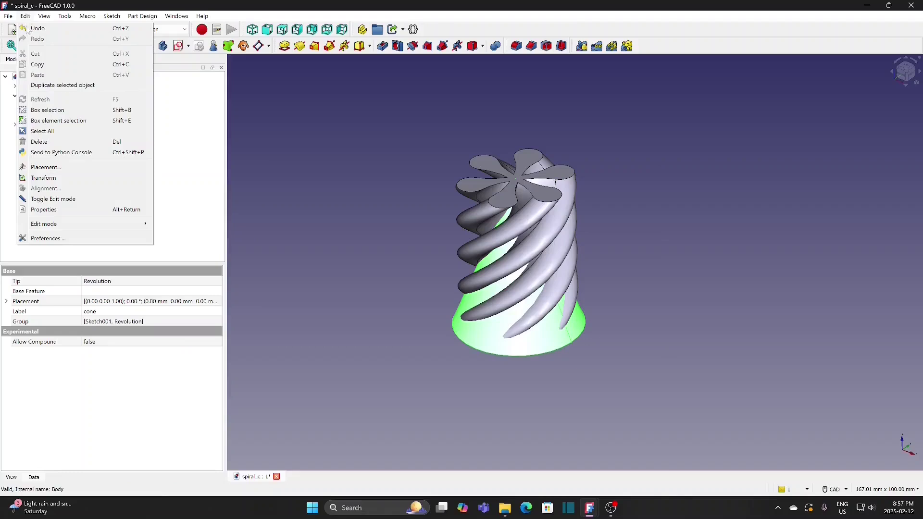
left_click(52, 87)
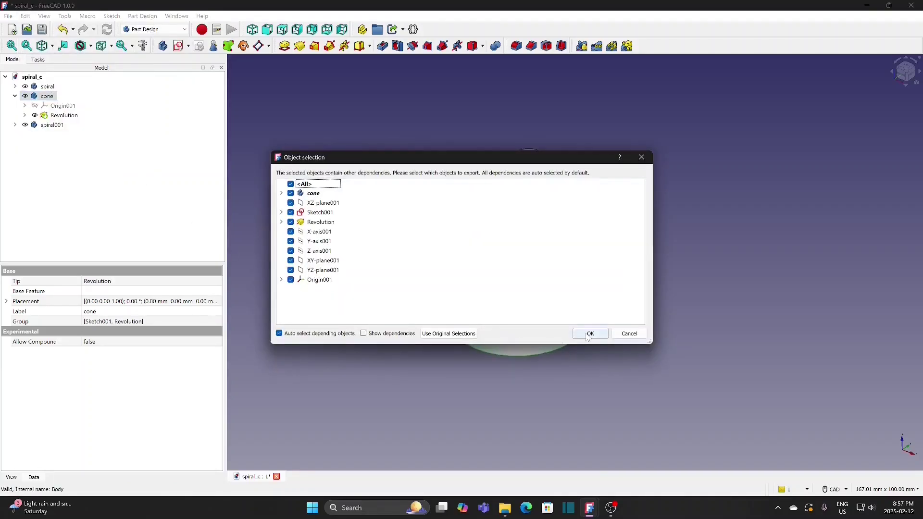
left_click(589, 334)
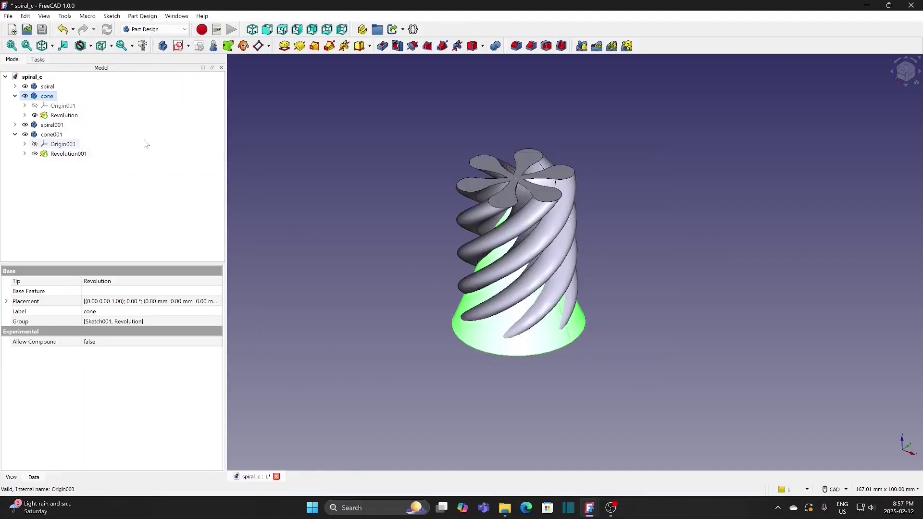
- Hide the original spiral and cone bodies
left_click(56, 89)
key("space")
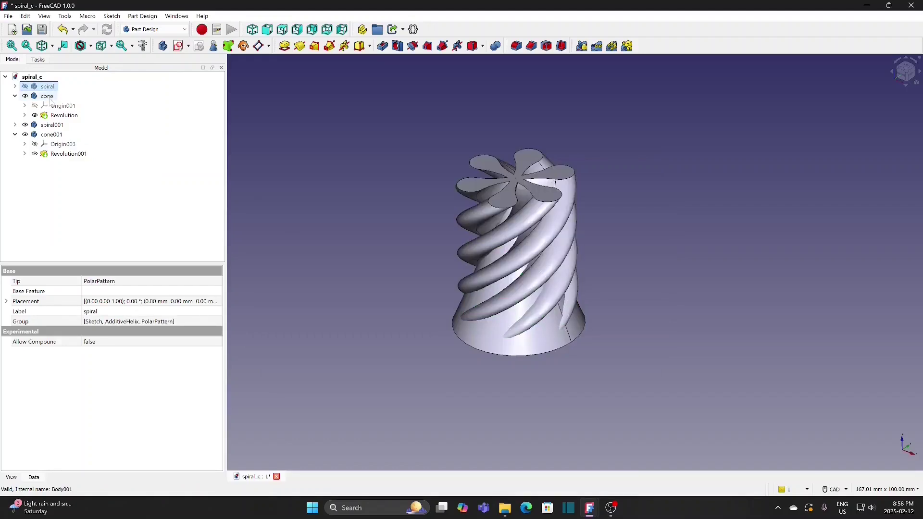
left_click(48, 96)
key("space")
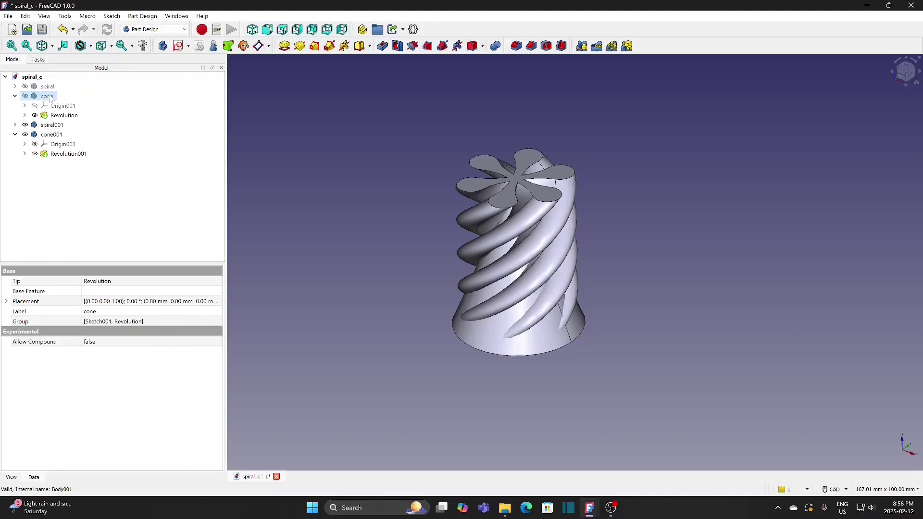
- In the Part workbench, cut spiral001 out of cone001
left_click(154, 30)
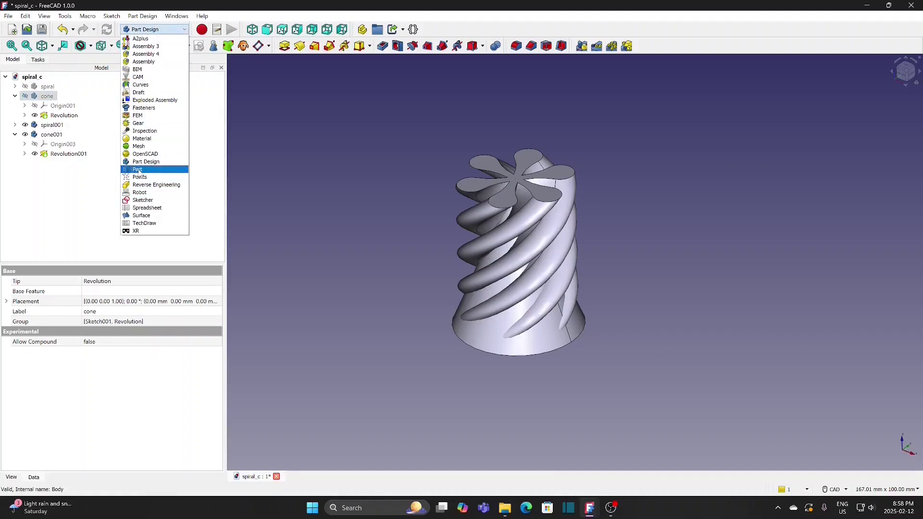
left_click(139, 170)
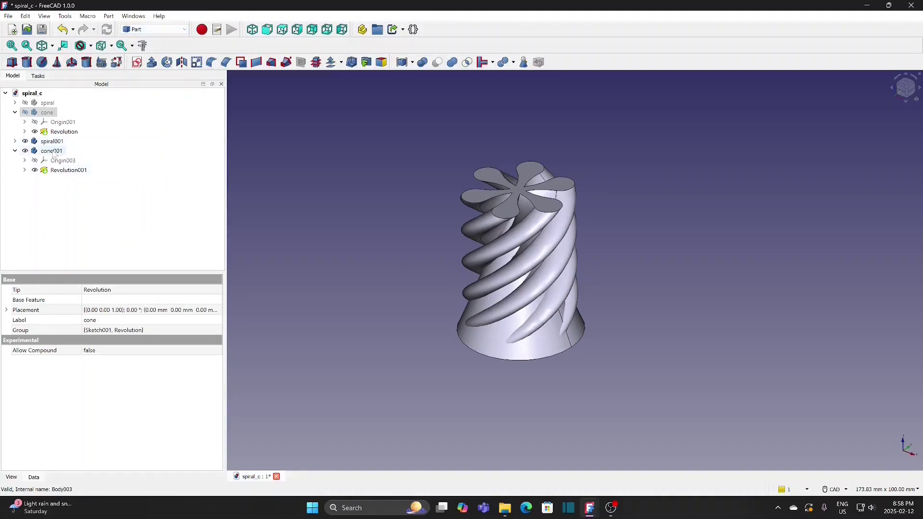
left_click(52, 150)
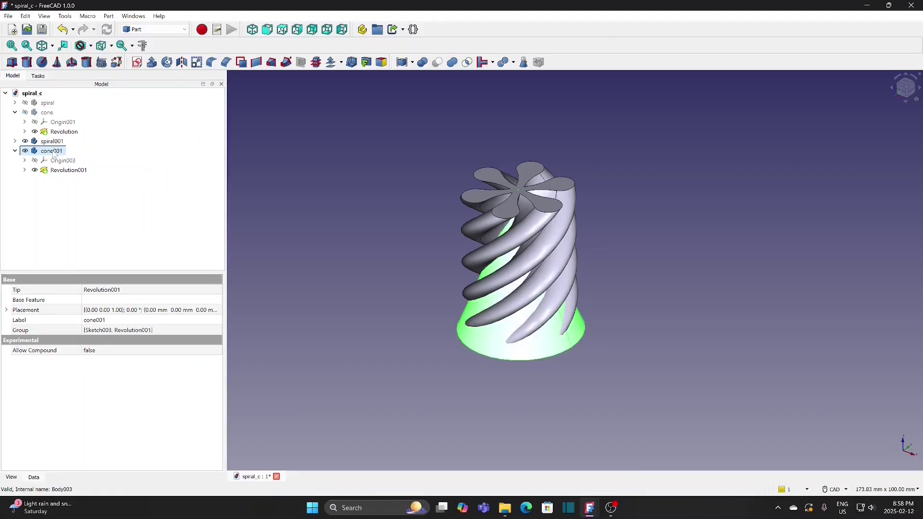
left_click(52, 142, "ctrl")
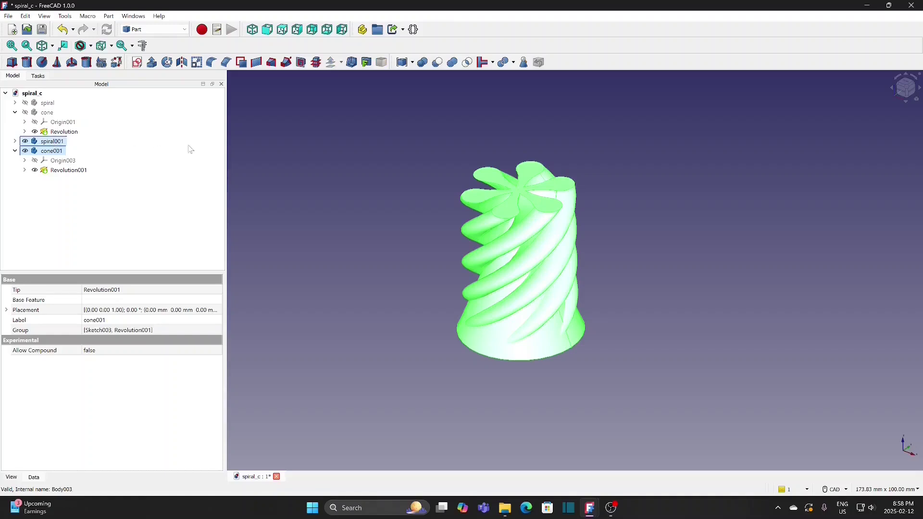
left_click(437, 63)
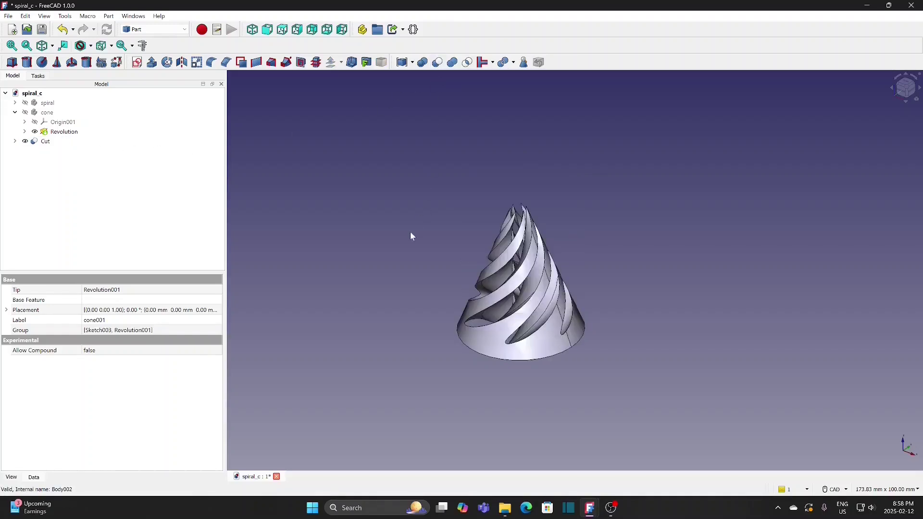
- Rename the Cut result to 'outer original'
left_click(45, 142)
right_click(48, 144)
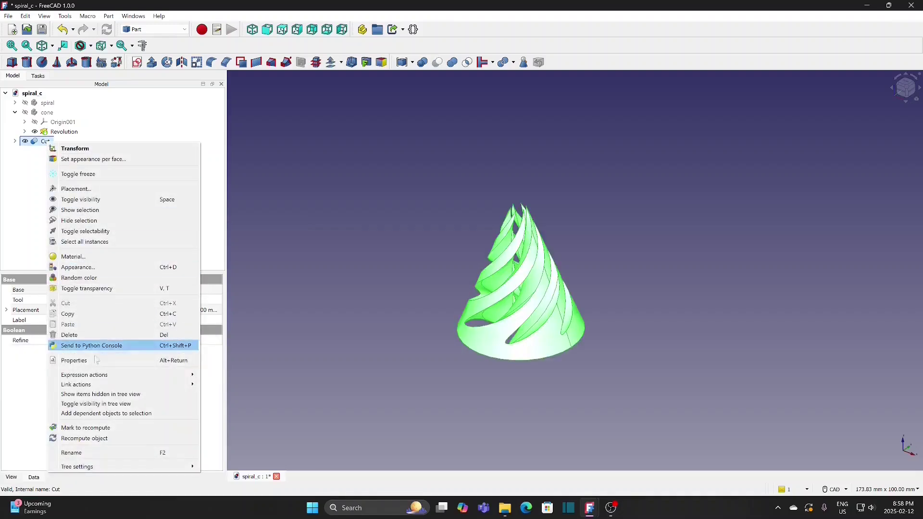
left_click(103, 453)
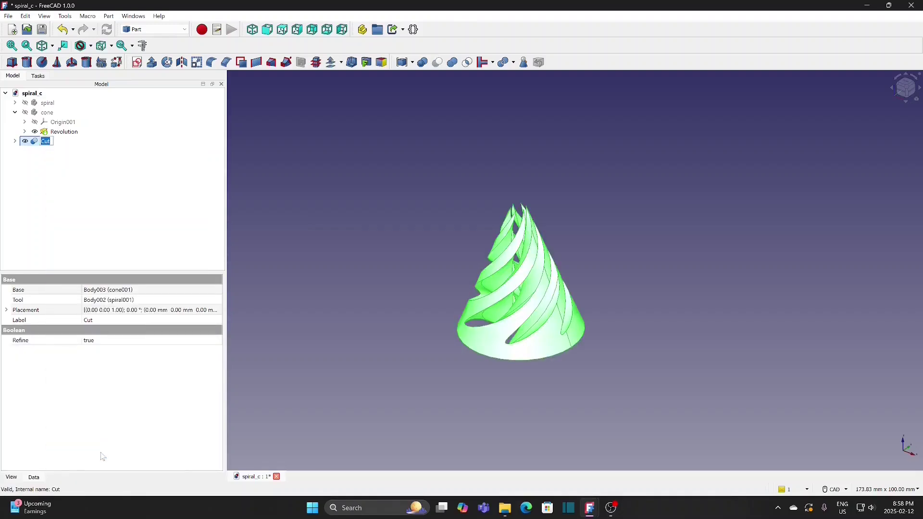
type("ou")
type("ter ")
type("origin")
type("al")
key("Return")
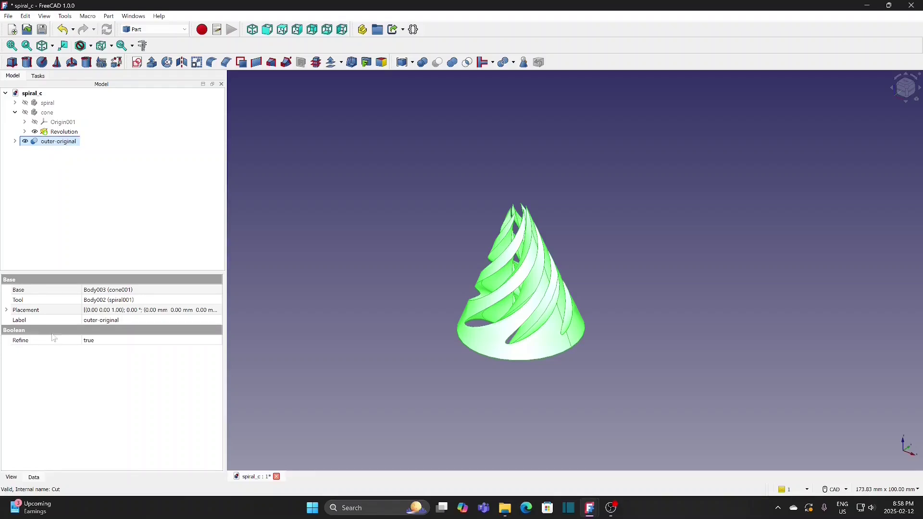
- Duplicate the original cone with its dependencies into cone002
left_click(48, 113)
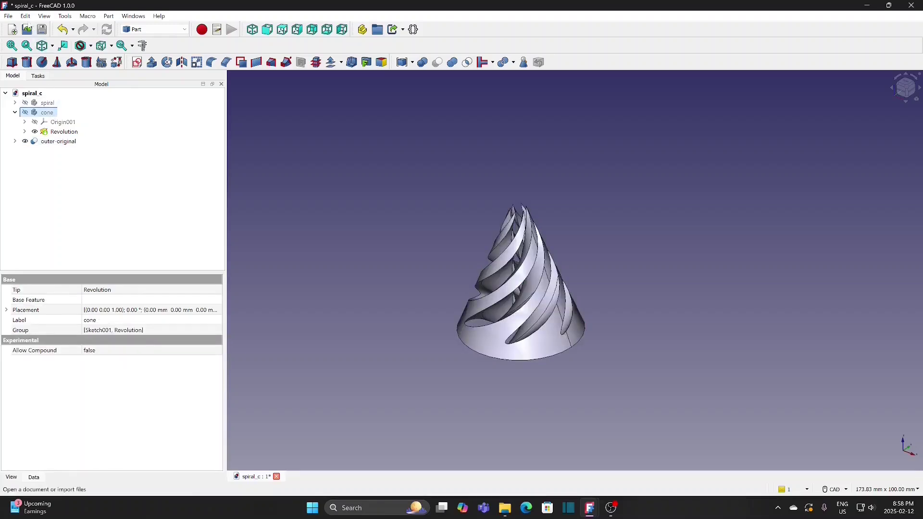
left_click(25, 16)
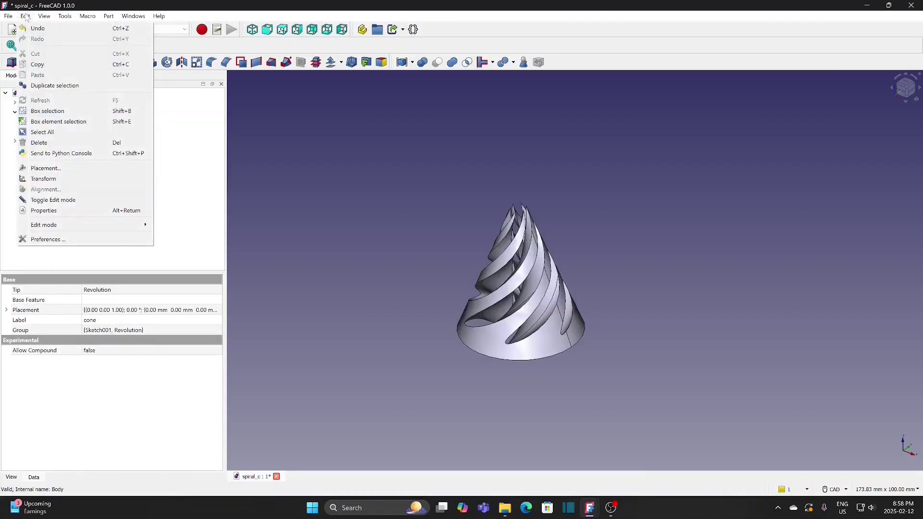
left_click(54, 86)
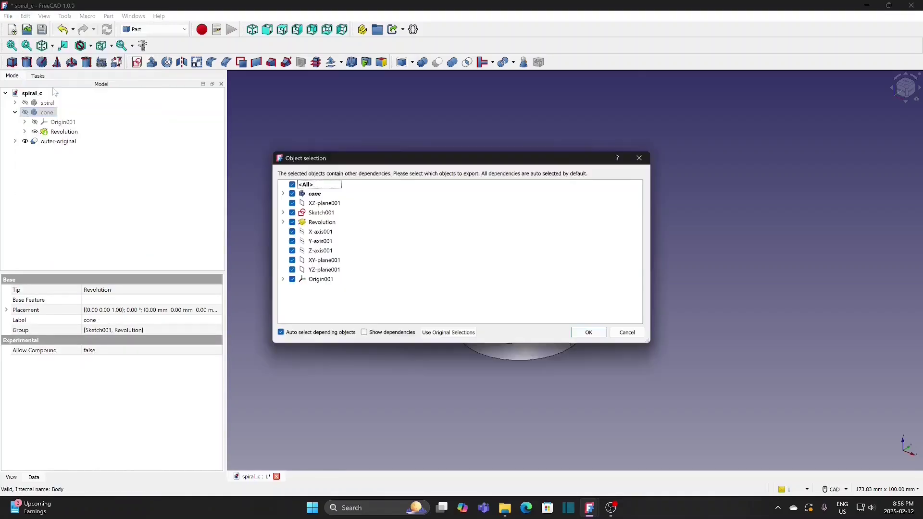
left_click(592, 333)
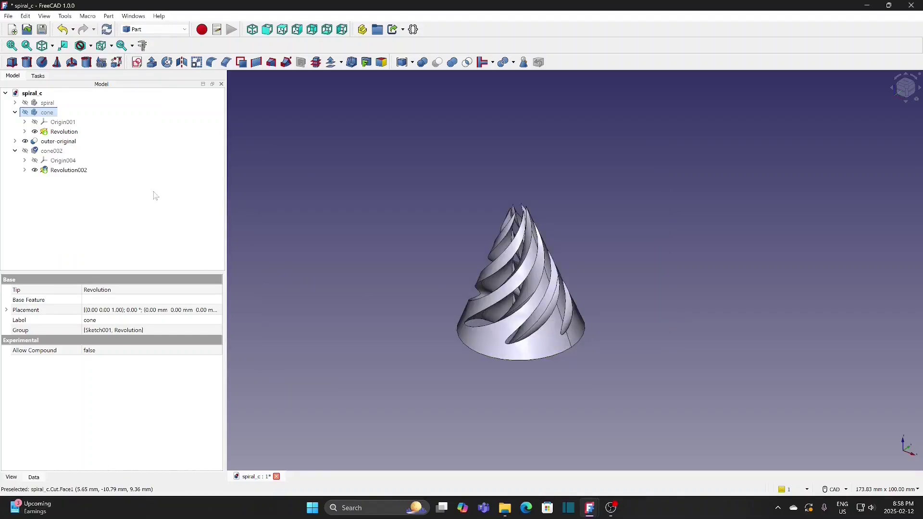
- Cut outer-original out of cone002, creating Cut001
left_click(67, 142)
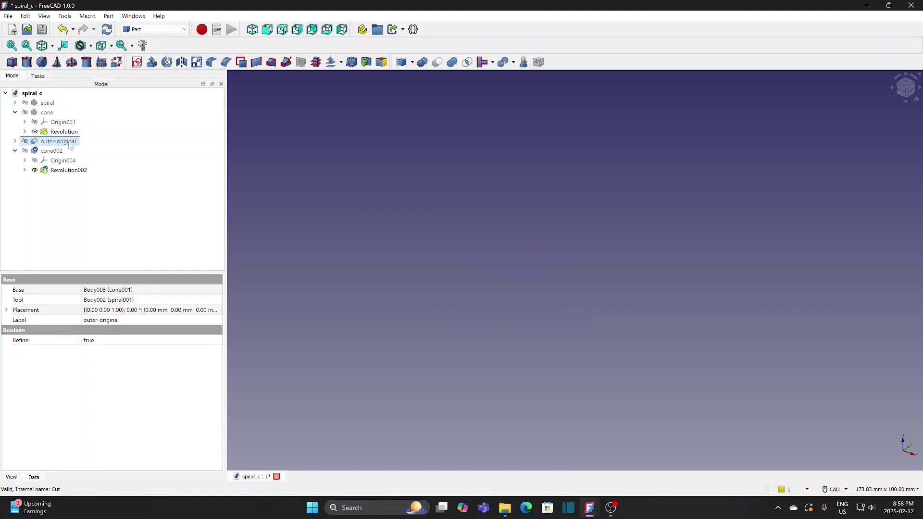
left_click(53, 151)
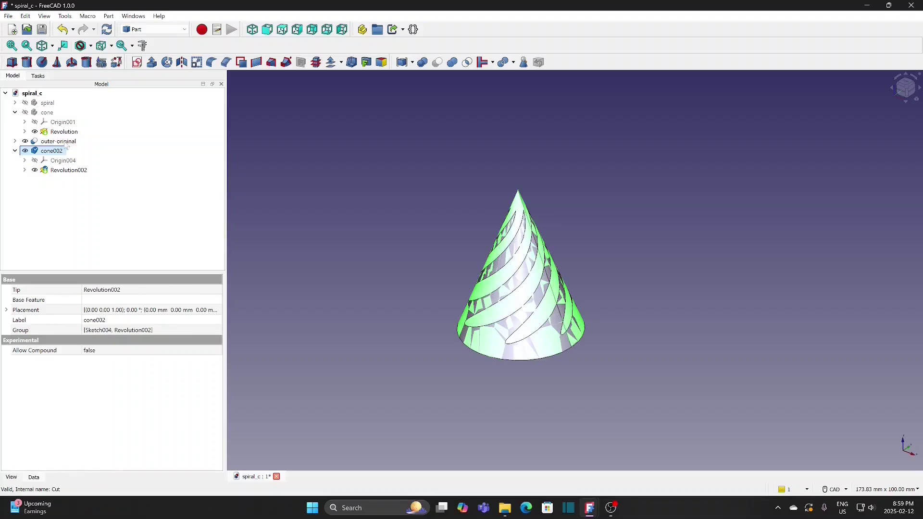
left_click(66, 143, "ctrl")
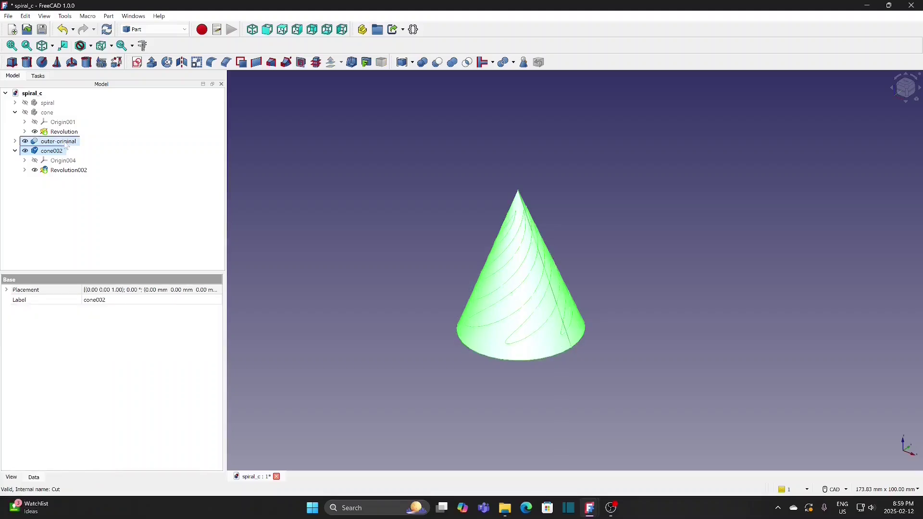
left_click(438, 63)
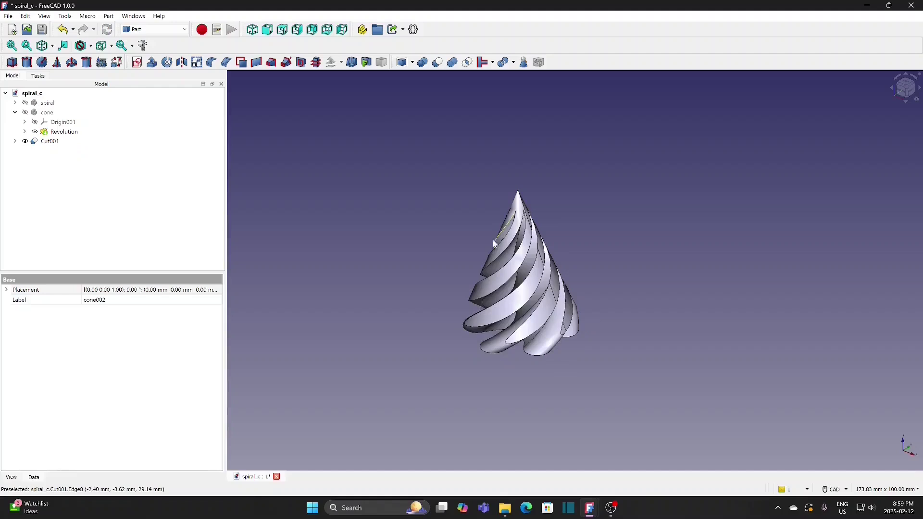
- Rename Cut001 to 'inner'
left_click(52, 142)
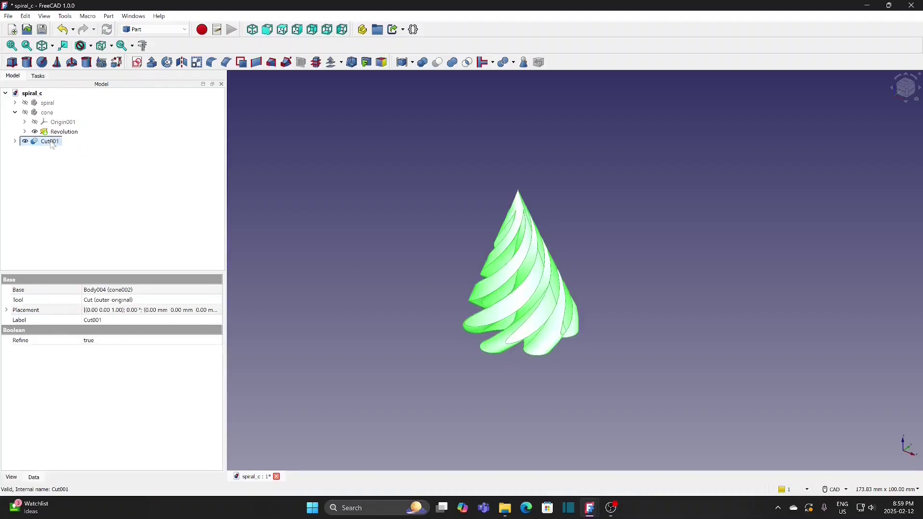
right_click(52, 142)
left_click(113, 454)
key("BackSpace")
key("Return")
- Expand inner and show outer-original to compare it with the inner solid
left_click(402, 268)
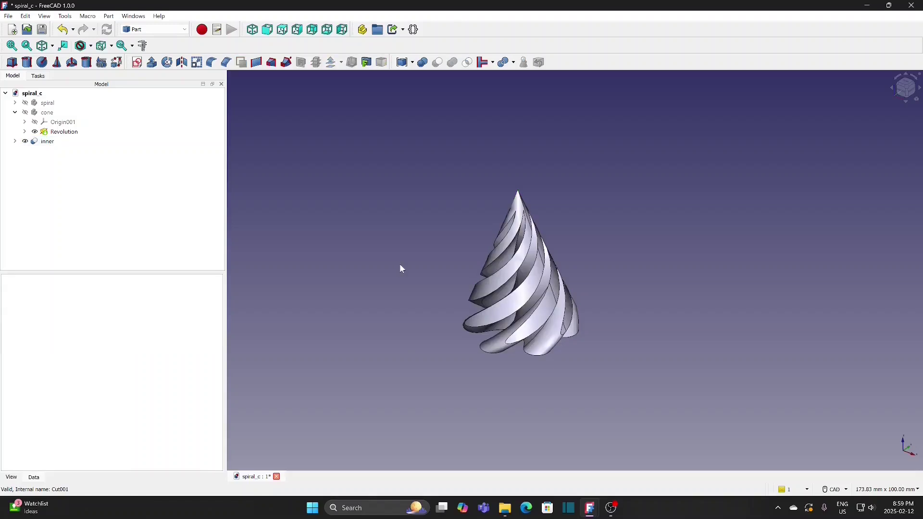
left_click(16, 142)
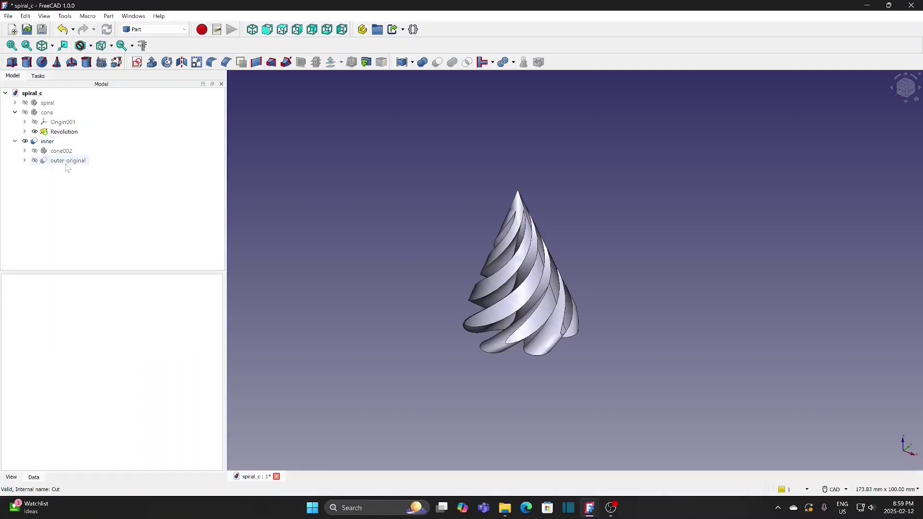
left_click(52, 143)
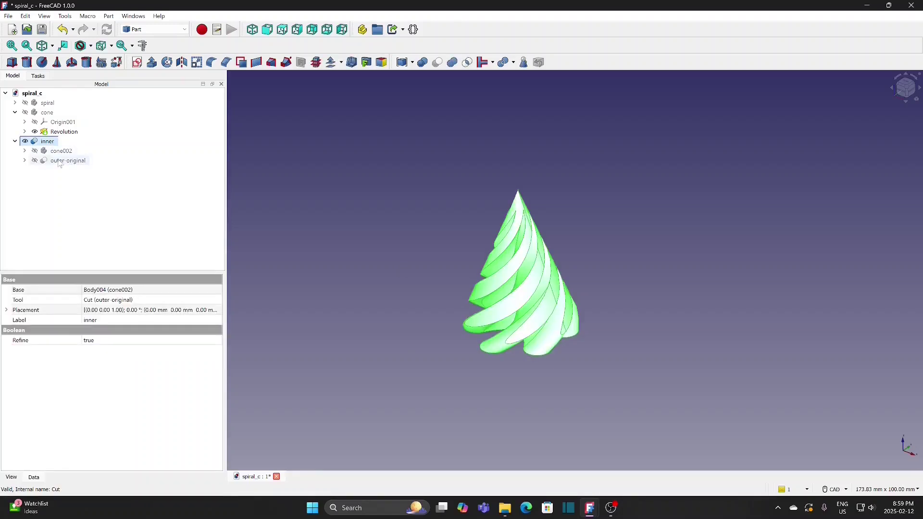
left_click(57, 161)
key("space")
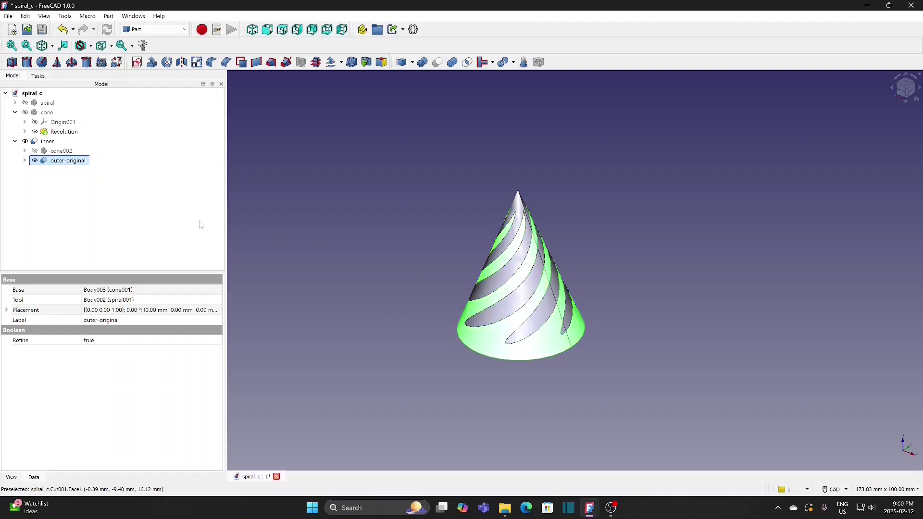
left_click(48, 141)
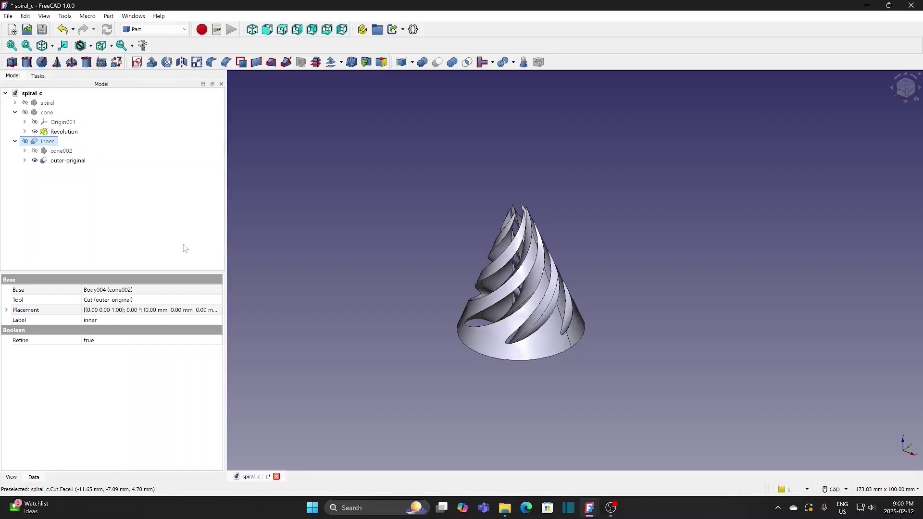
- Hide outer-original and make the original spiral and cone bodies visible again
left_click(67, 161)
key("space")
left_click(48, 140)
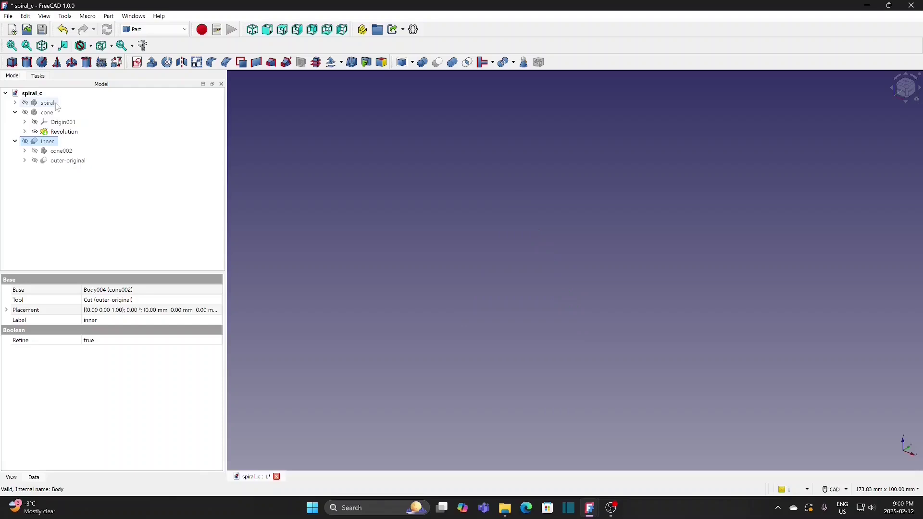
left_click(48, 103)
key("space")
left_click(48, 112)
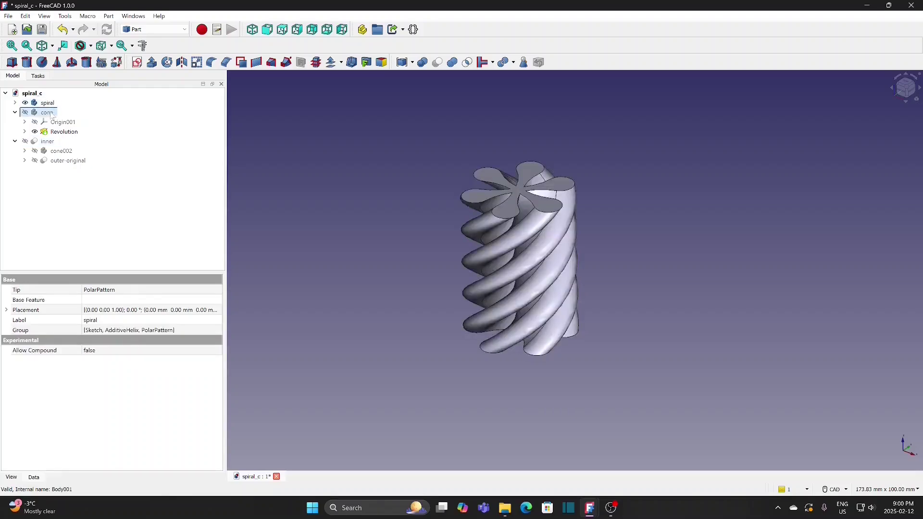
key("space")
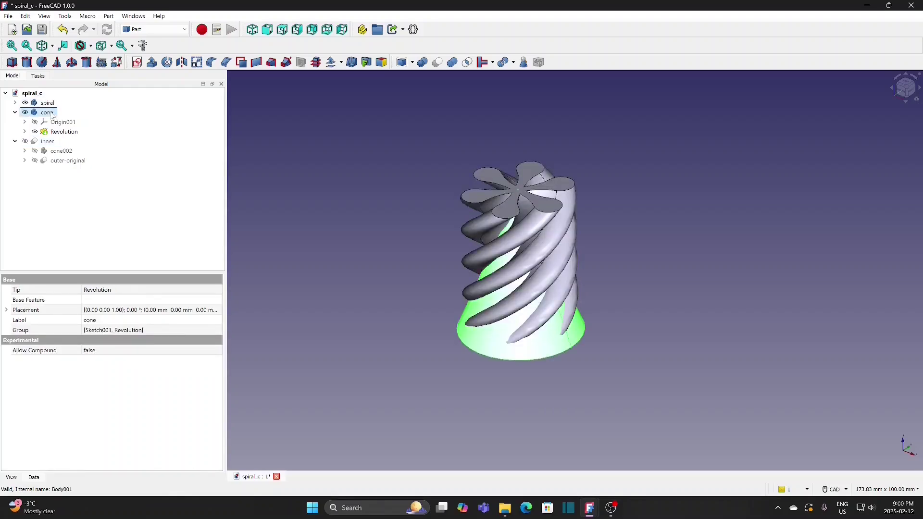
- Duplicate the spiral and cone with their dependencies into spiral002 and cone003
left_click(48, 103)
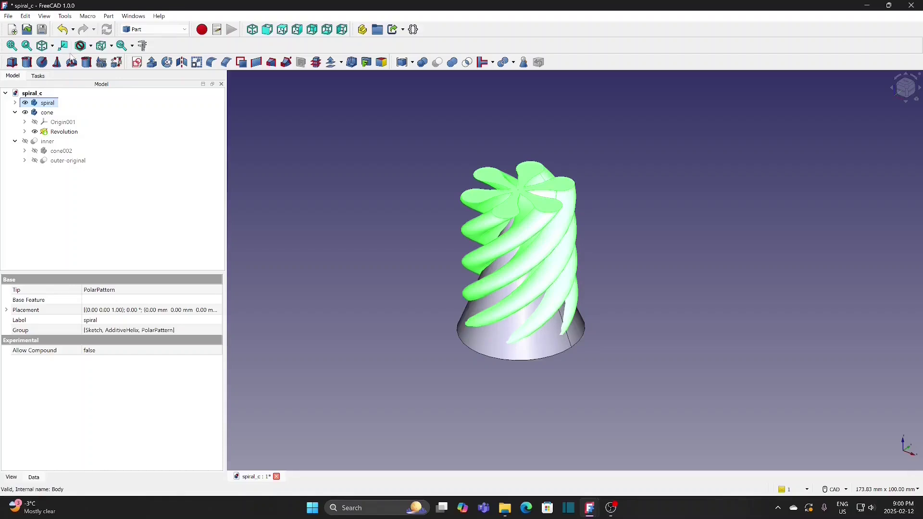
left_click(25, 16)
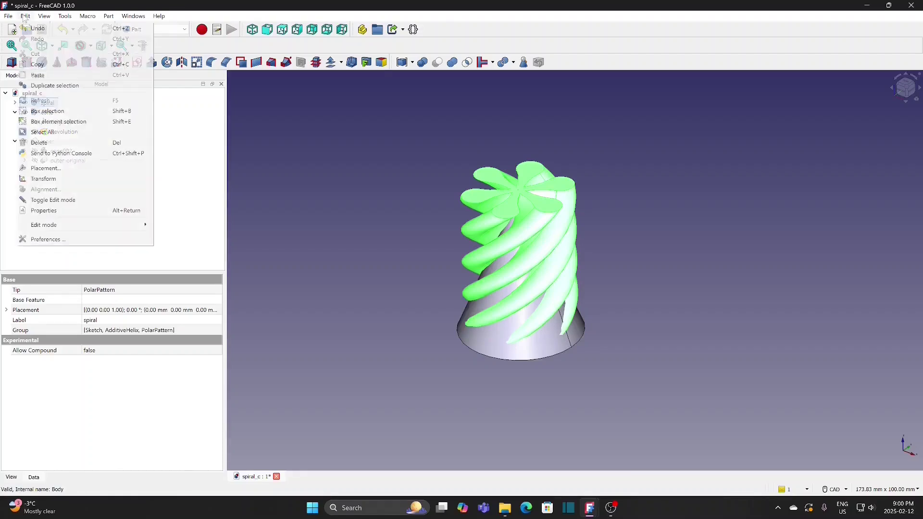
left_click(51, 85)
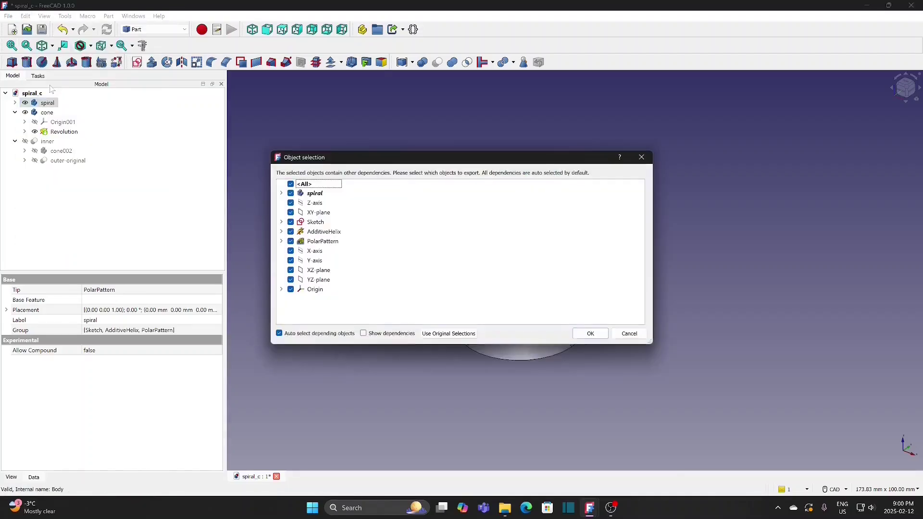
left_click(591, 335)
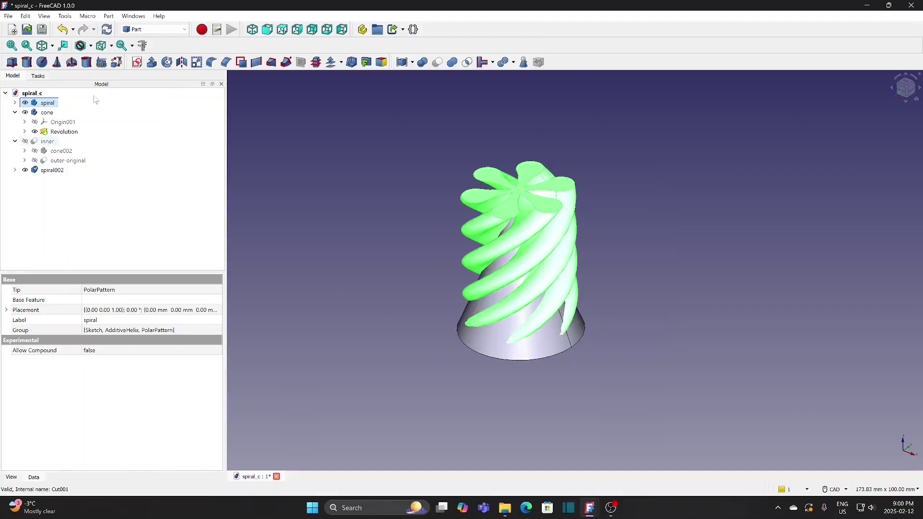
left_click(47, 112)
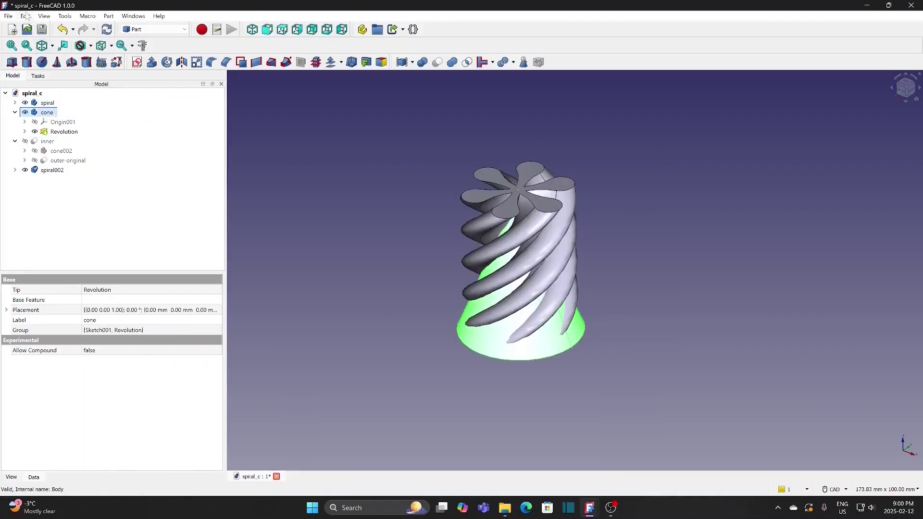
left_click(27, 17)
left_click(60, 85)
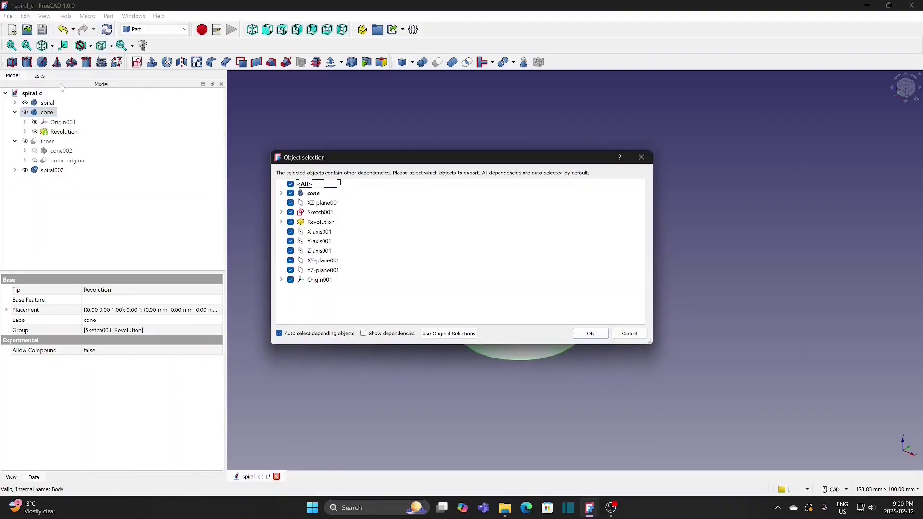
left_click(590, 334)
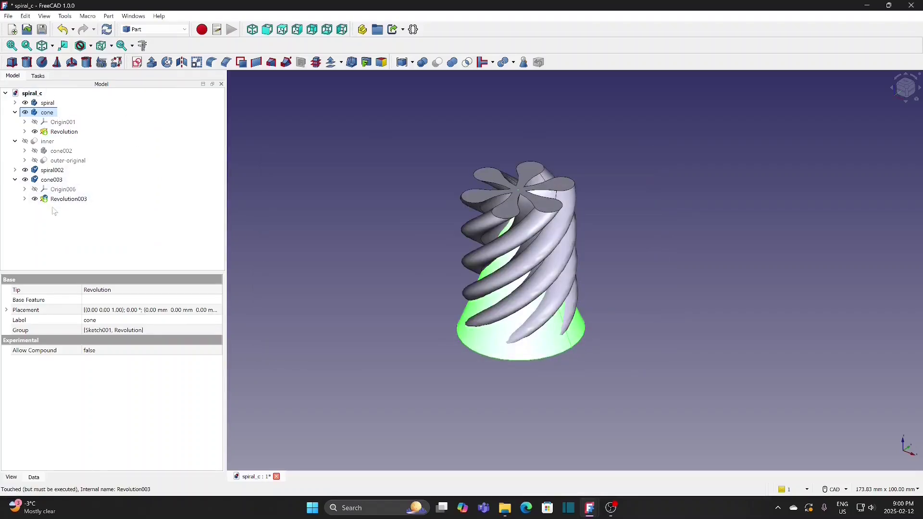
- Apply a 0.5 mm 3D Offset to the spiral002 body
left_click(52, 171)
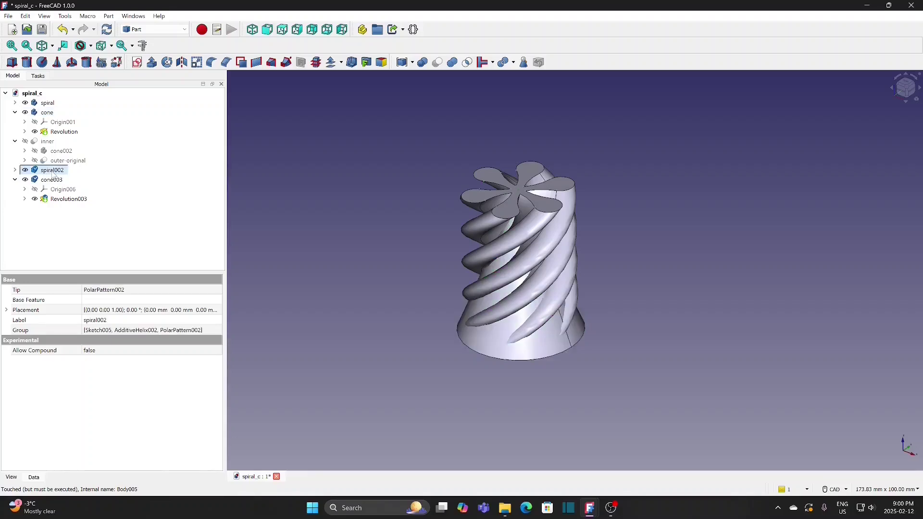
left_click(341, 64)
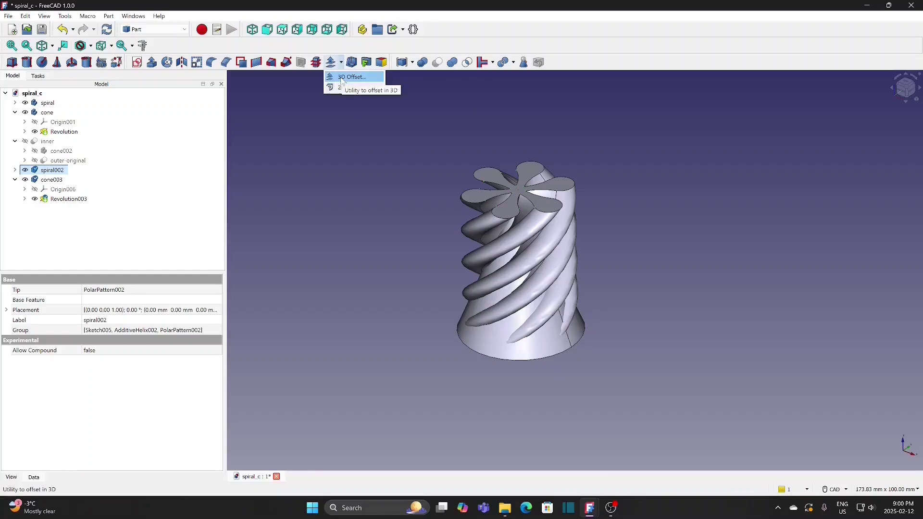
left_click(341, 78)
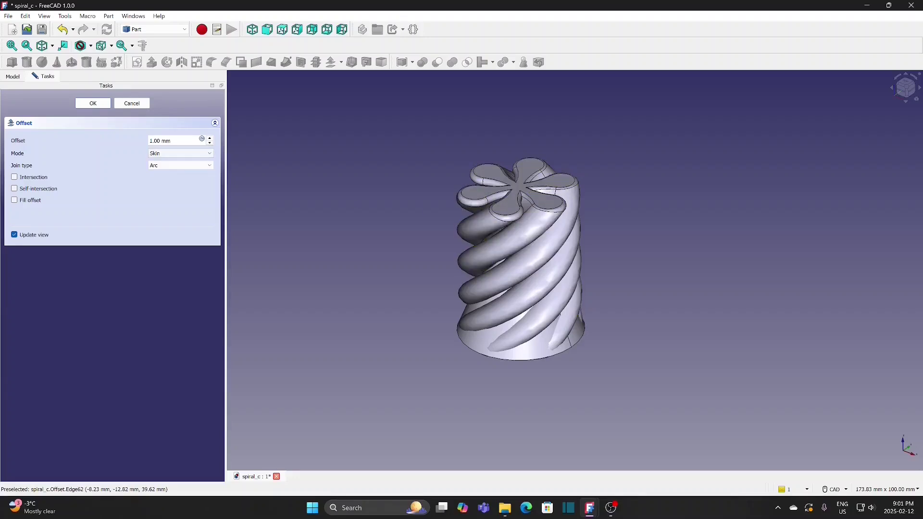
left_click_drag(171, 141, 128, 141)
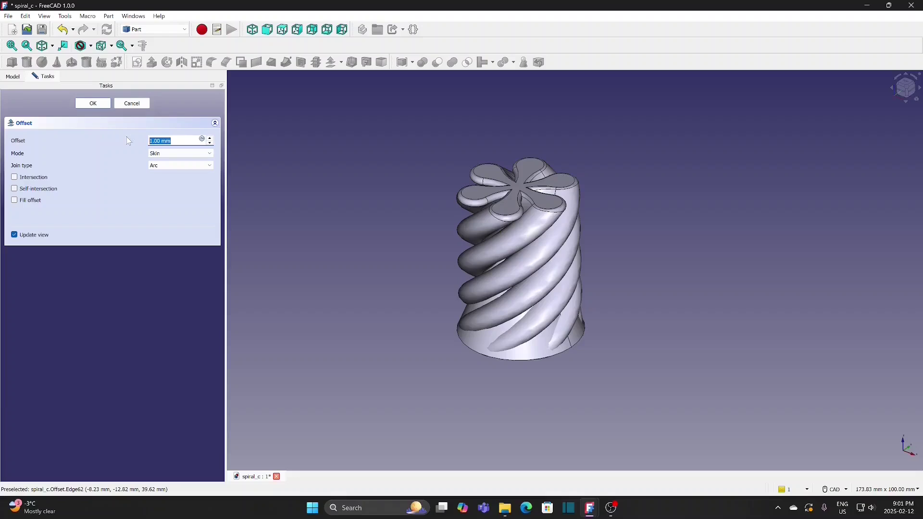
type("0.")
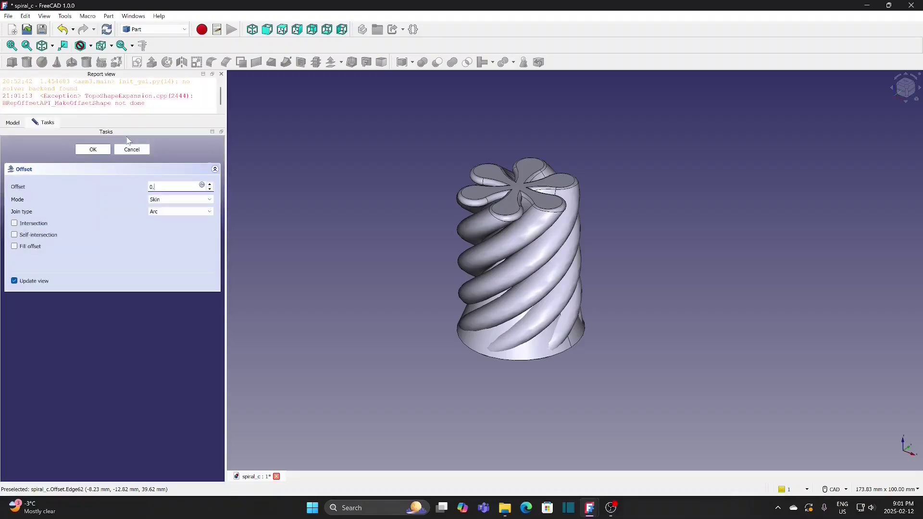
type("5")
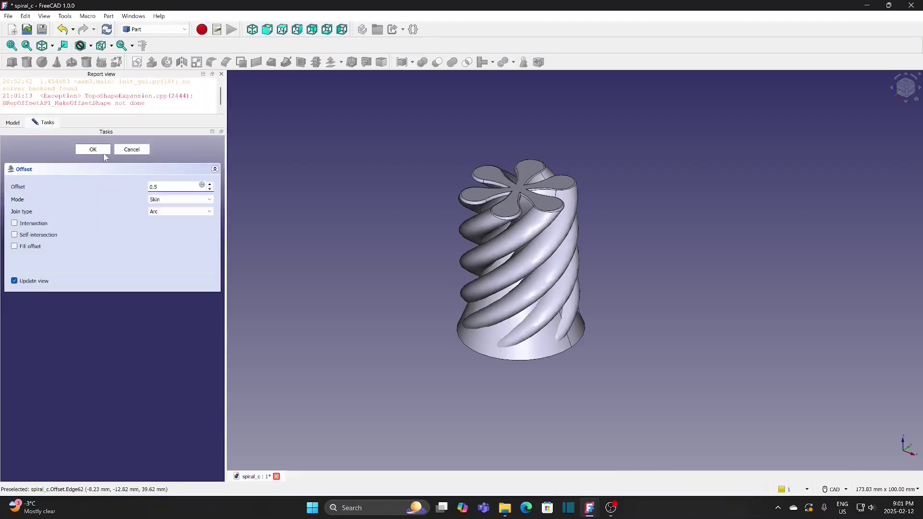
left_click(93, 149)
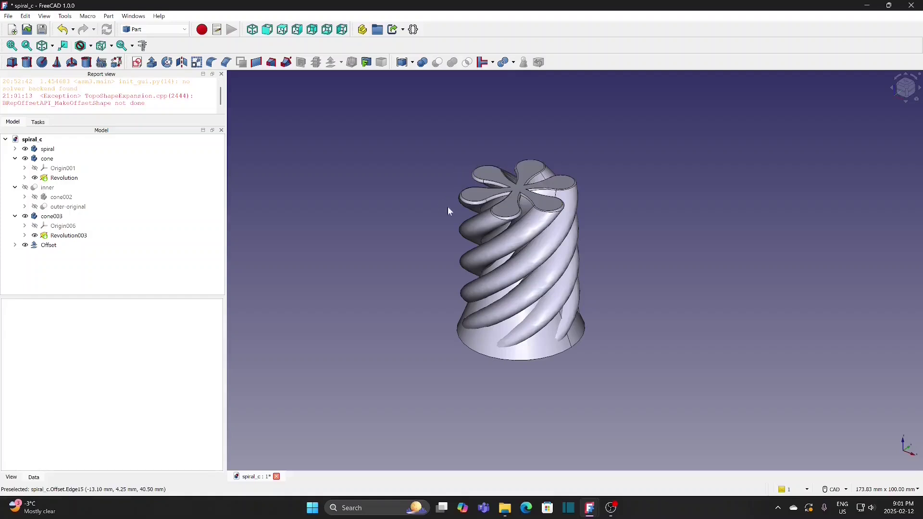
- Cut the 0.5 mm Offset spiral out of cone003 with a Boolean Cut
left_click(221, 75)
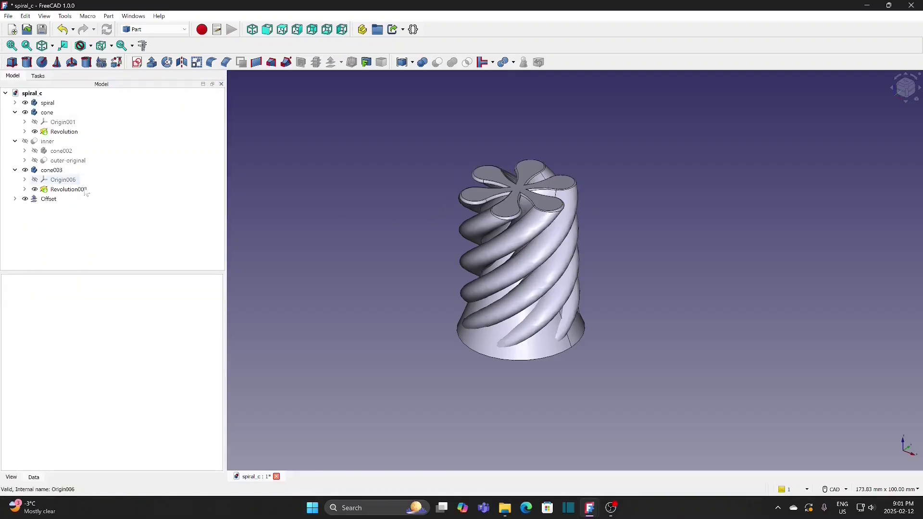
left_click(53, 171)
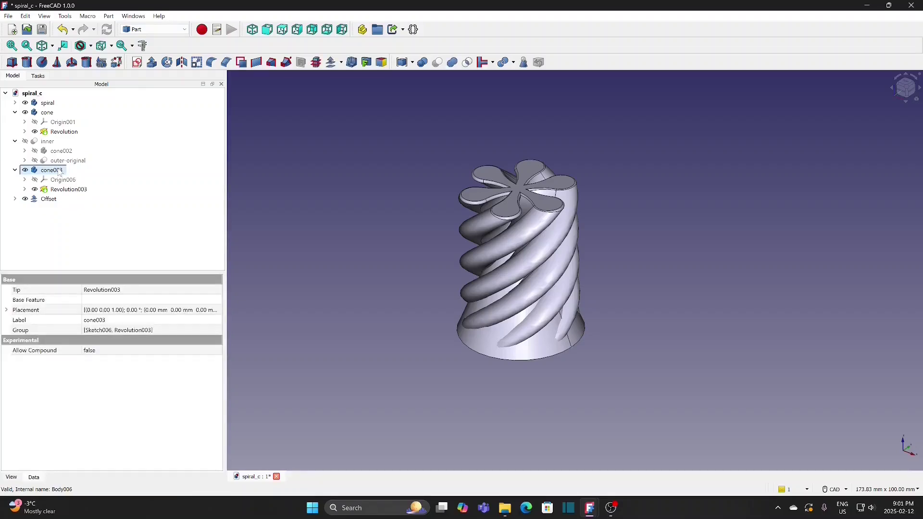
left_click(53, 201)
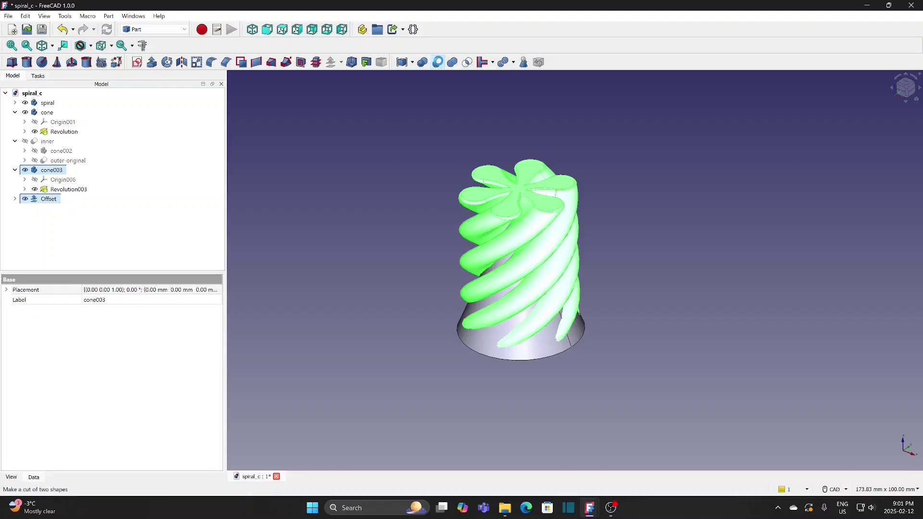
left_click(437, 62)
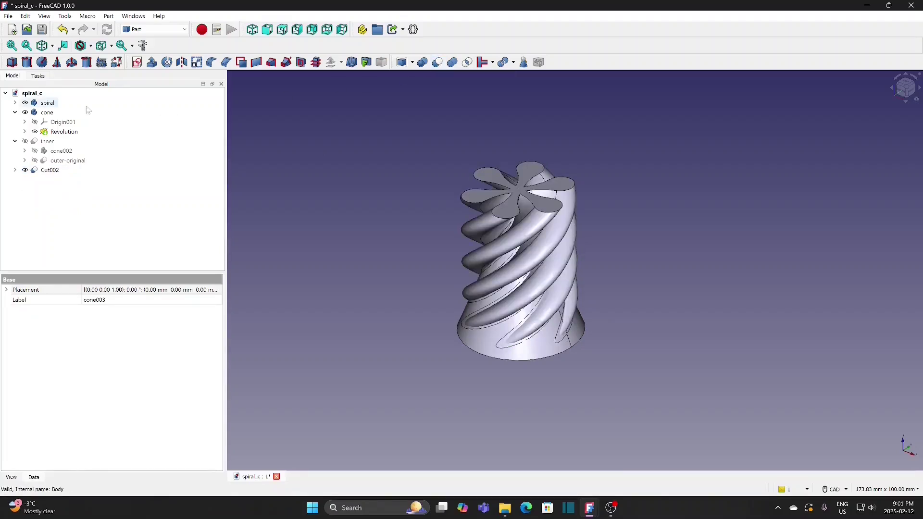
- Rename the resulting Cut002 solid to 'outer'
left_click(52, 172)
right_click(52, 171)
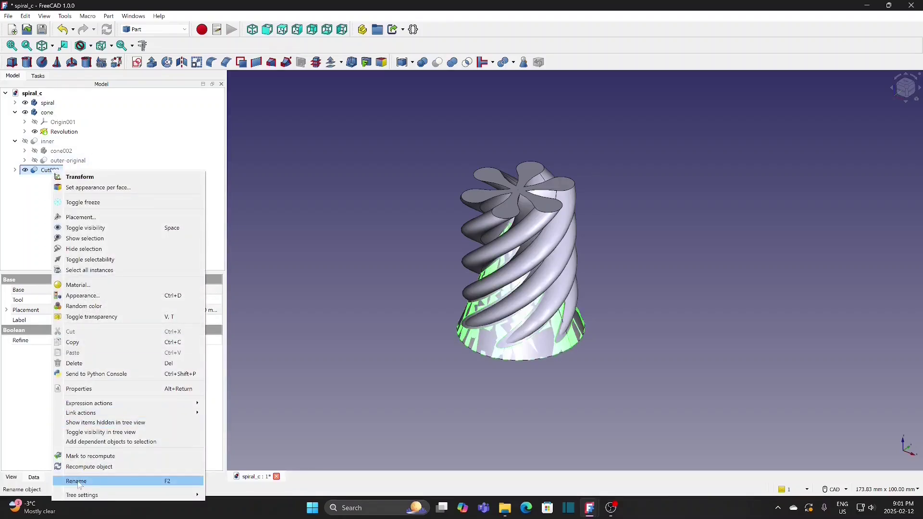
left_click(79, 482)
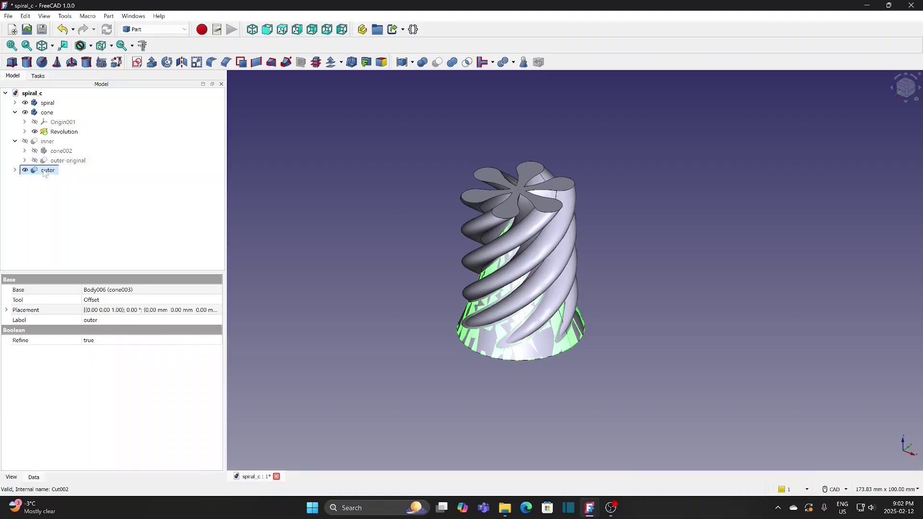
- Export the outer solid as the STL file spiral_c-outer
left_click(8, 17)
left_click(30, 158)
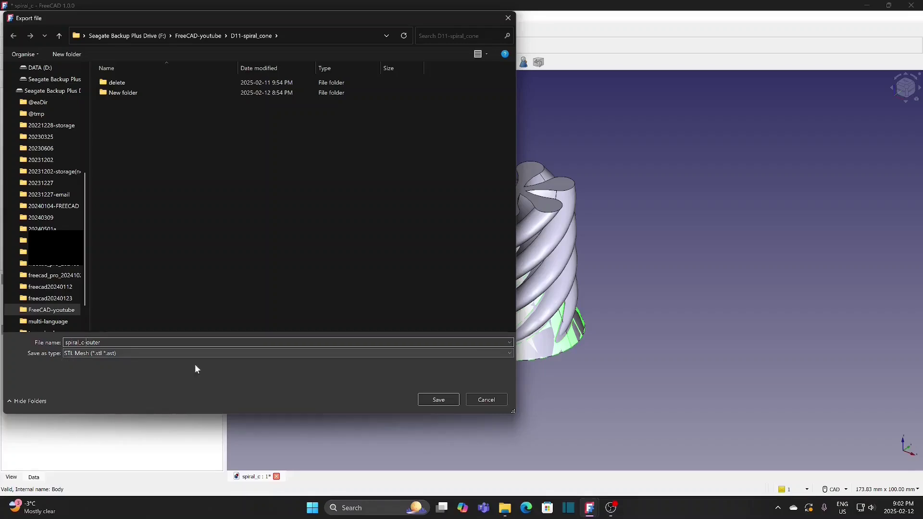
left_click(436, 400)
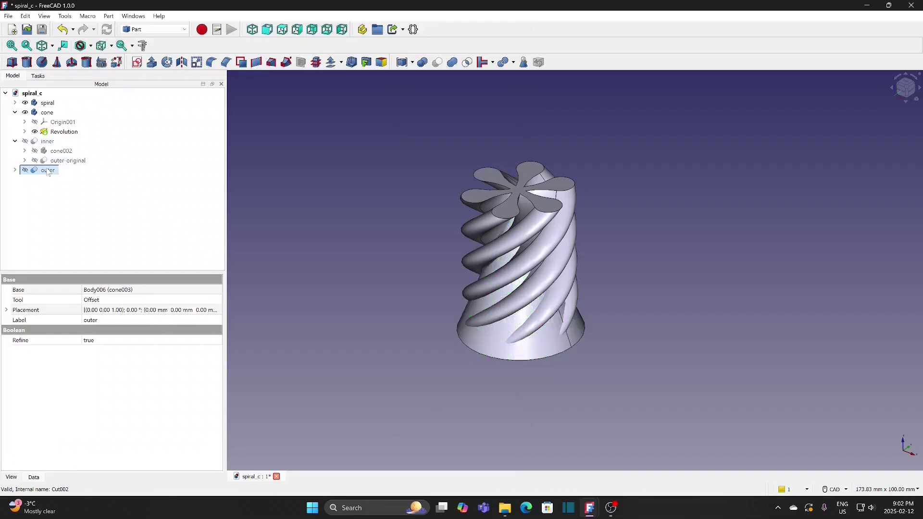
- Hide the cone body and export the inner solid as the STL file spiral_c-inner
left_click(55, 112)
key("space")
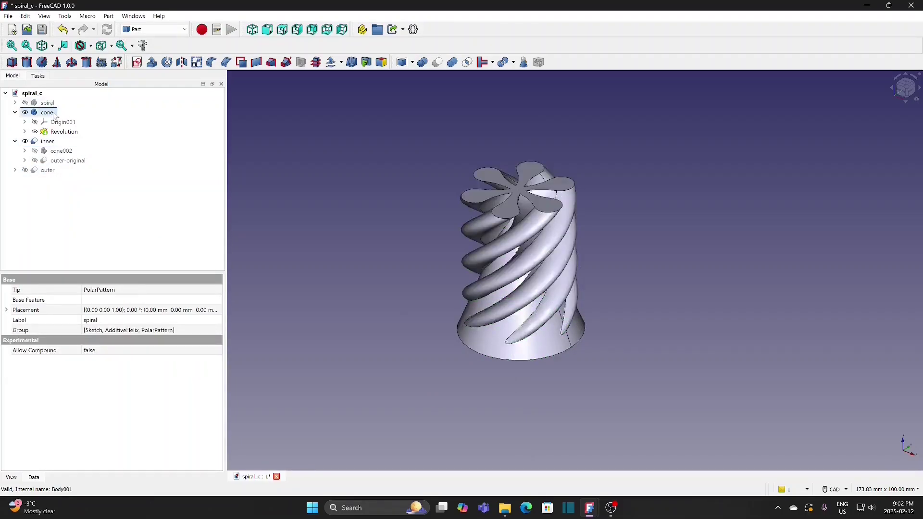
left_click(48, 141)
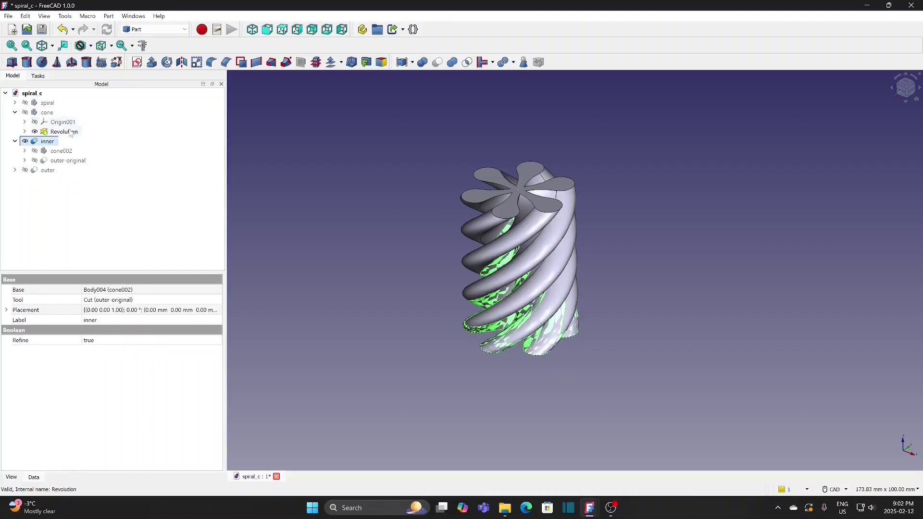
left_click(70, 134)
left_click(48, 142)
left_click(9, 17)
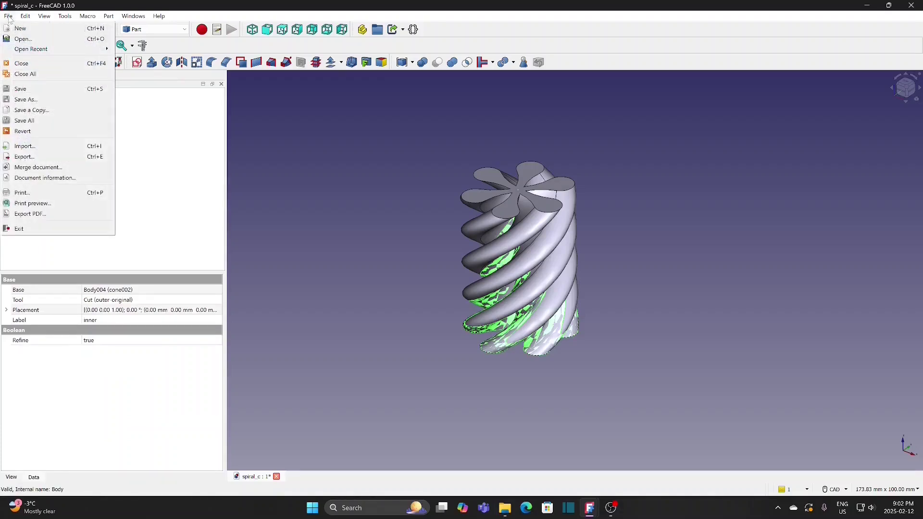
left_click(36, 157)
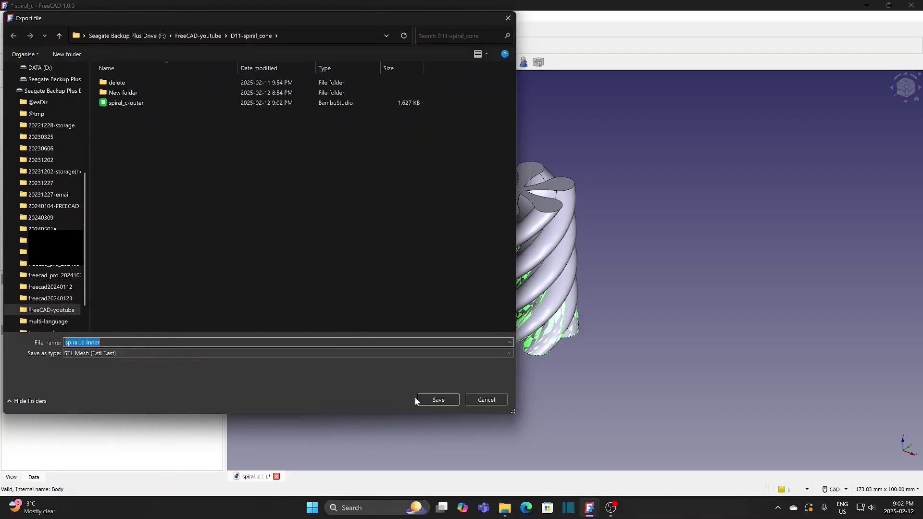
left_click(431, 402)
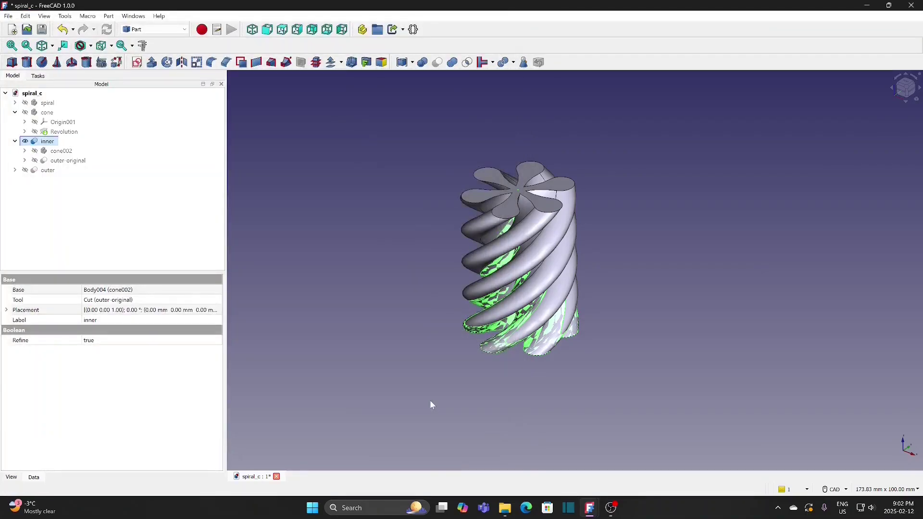
- Open spiral_c-inner.stl as a new document and inspect its twist from the front and side
left_click(8, 16)
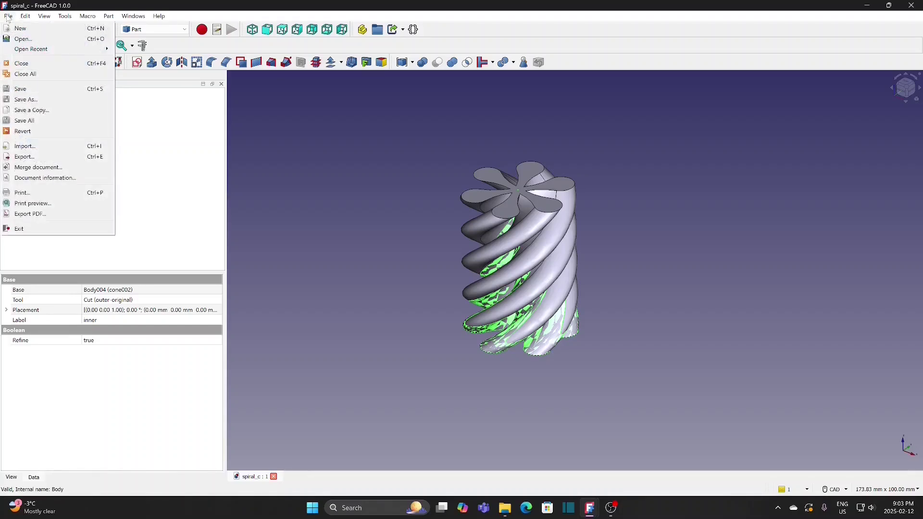
left_click(26, 42)
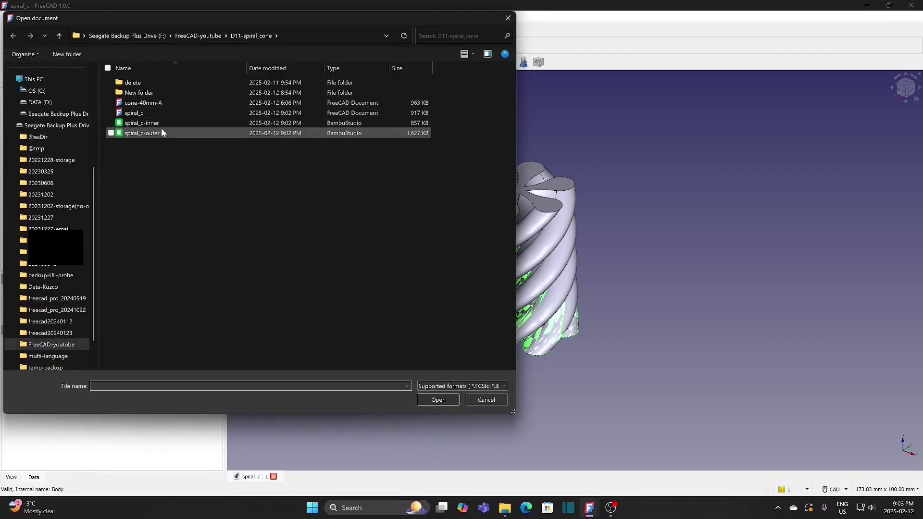
left_click(160, 123)
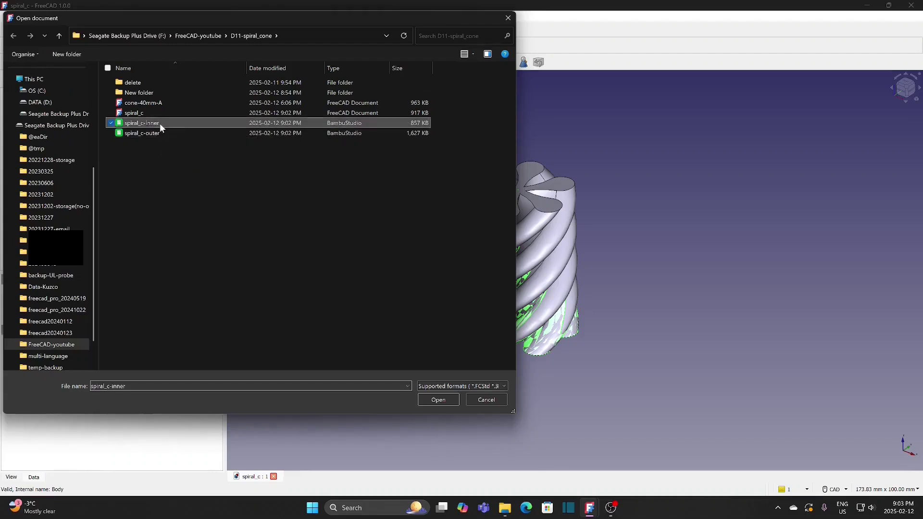
left_click(447, 400)
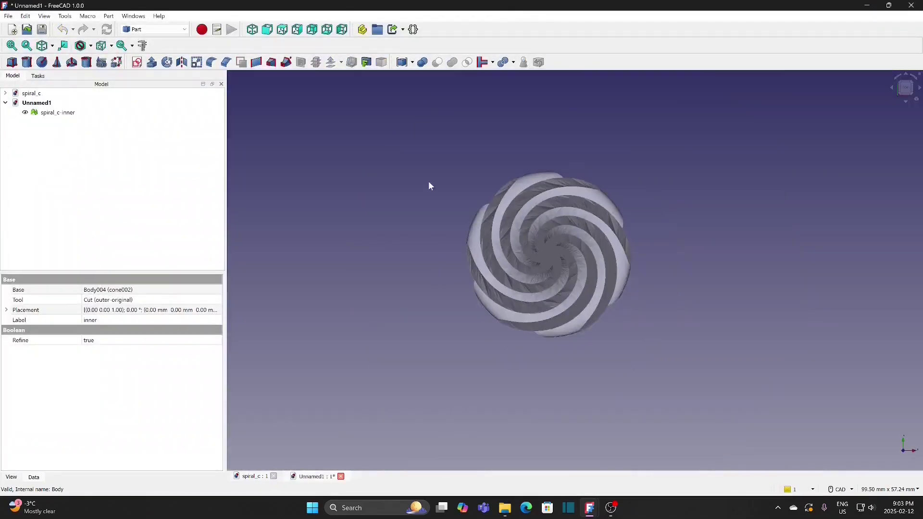
middle_click_drag(429, 186, 274, 96)
key("1")
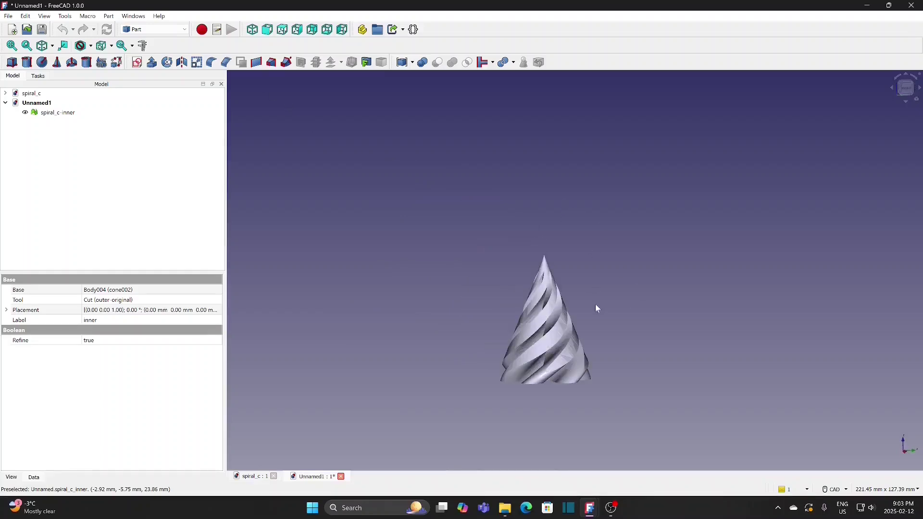
scroll(595, 303, "up", 4)
middle_click_drag(568, 259, 387, 297)
scroll(557, 346, "down", 2)
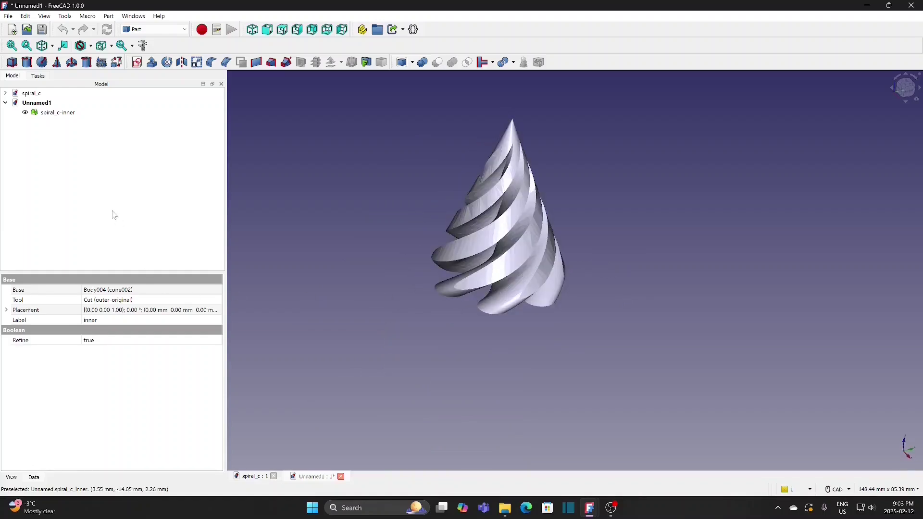
- Open spiral_c-outer.stl as a new document and zoom to inspect the mesh
left_click(8, 16)
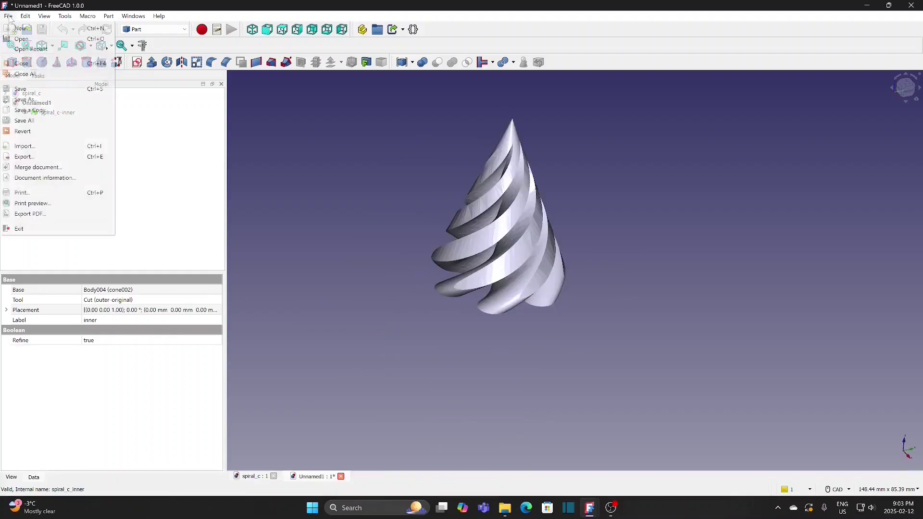
left_click(21, 43)
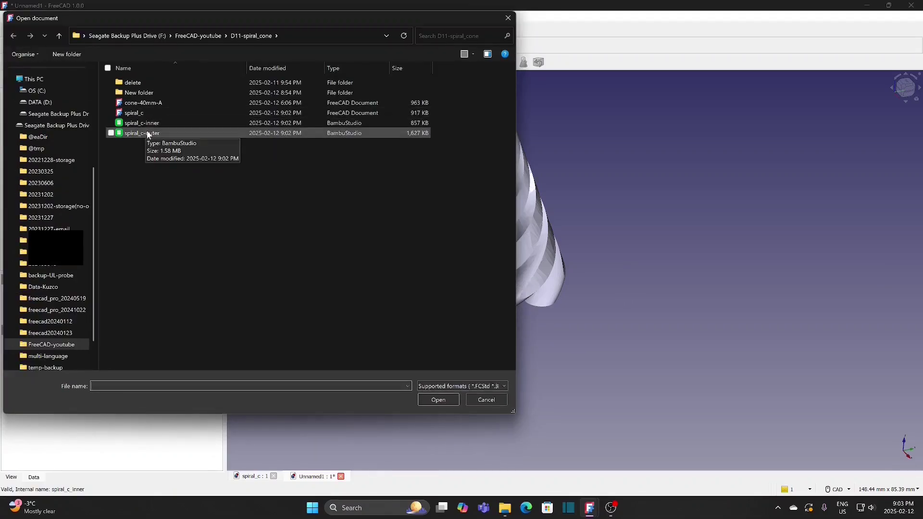
left_click(437, 400)
scroll(453, 309, "down", 5)
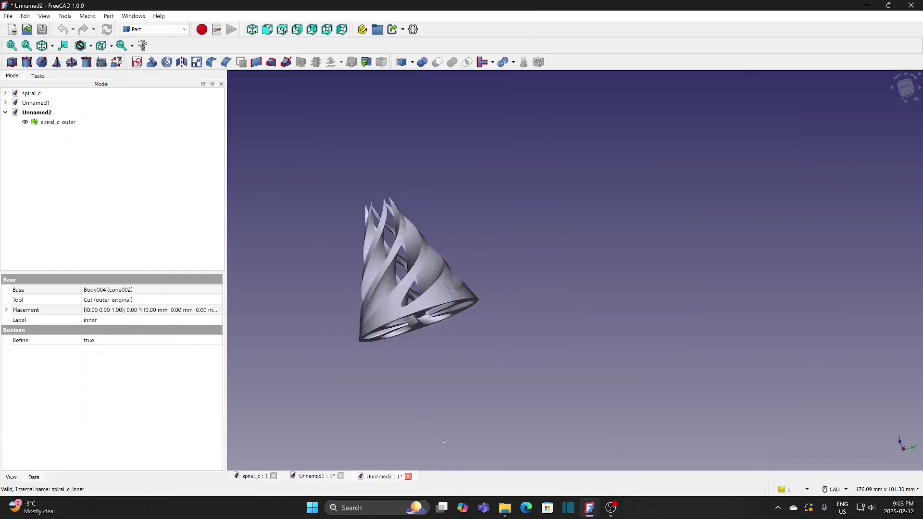
scroll(403, 337, "up", 3)
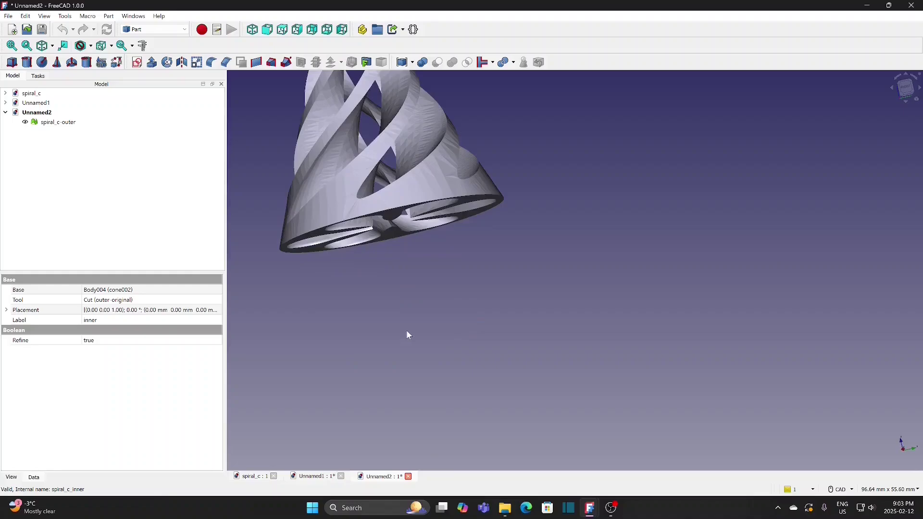